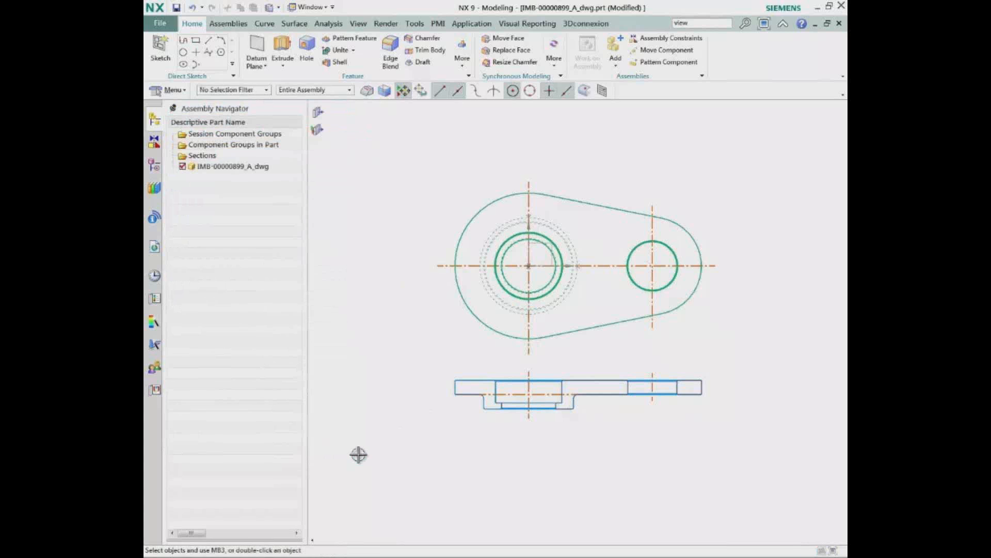
# Create a sketch on the datum coordinate system's XY plane and add the top-view curves to it
pyautogui.click(160, 49)
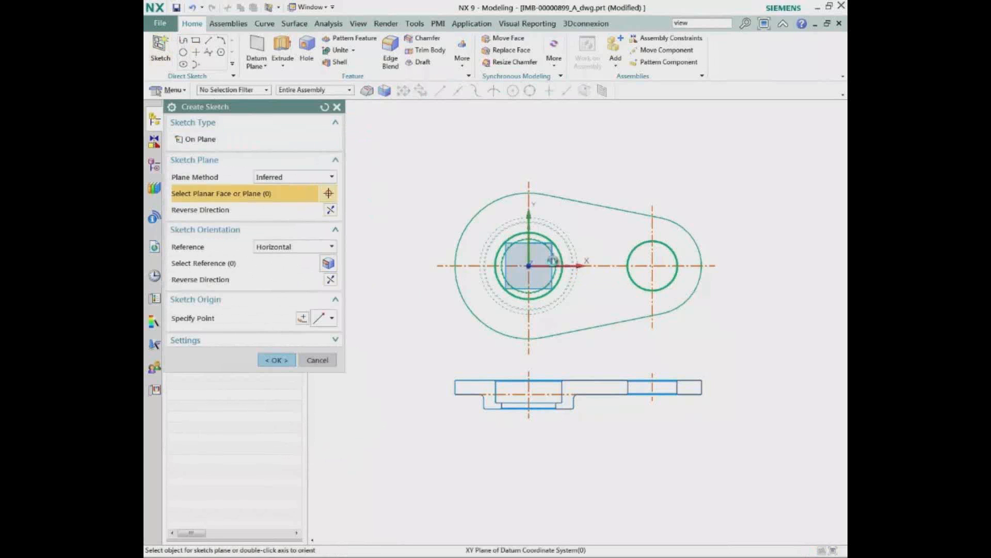
pyautogui.click(553, 260)
pyautogui.click(276, 360)
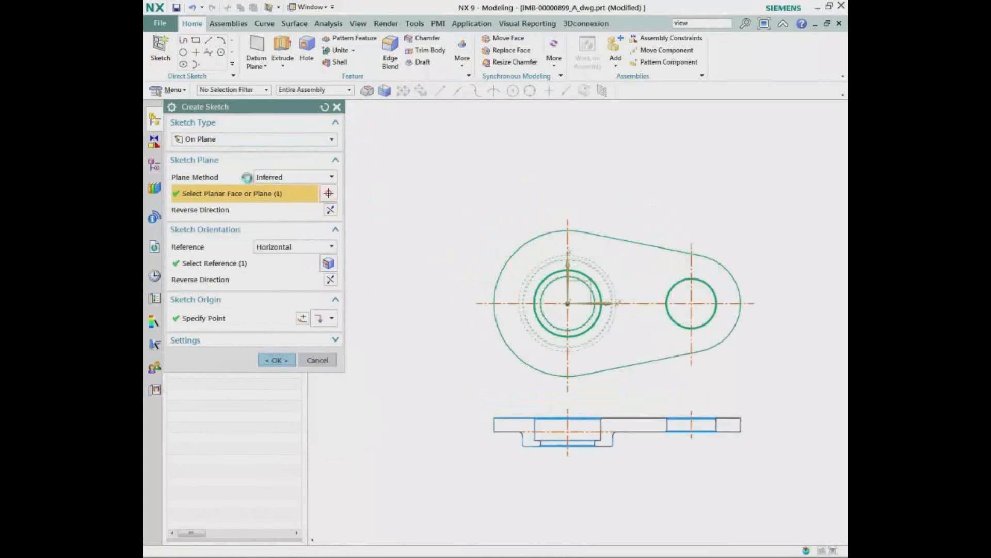
pyautogui.click(217, 49)
pyautogui.moveTo(453, 215)
pyautogui.mouseDown()
pyautogui.moveTo(726, 389)
pyautogui.moveTo(780, 413)
pyautogui.mouseUp()
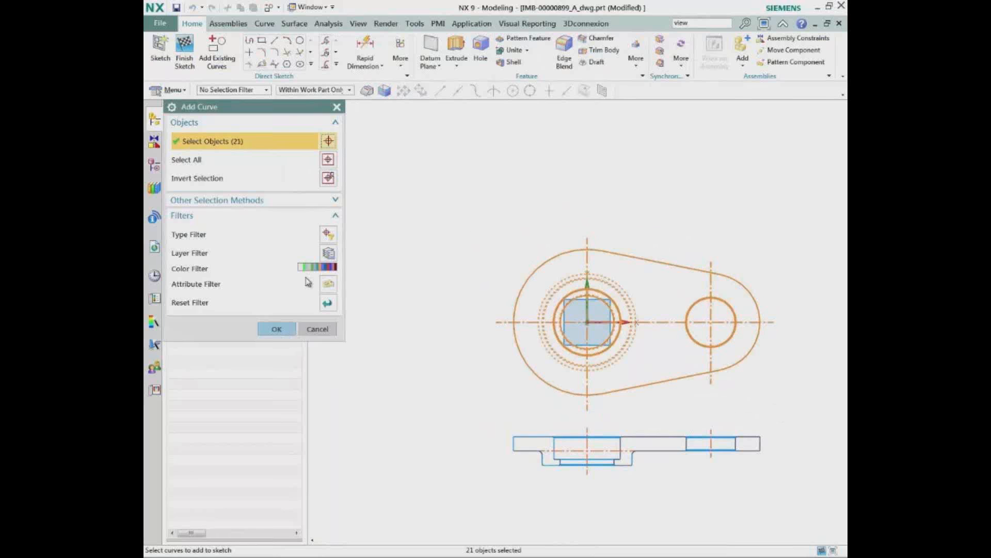
pyautogui.click(284, 329)
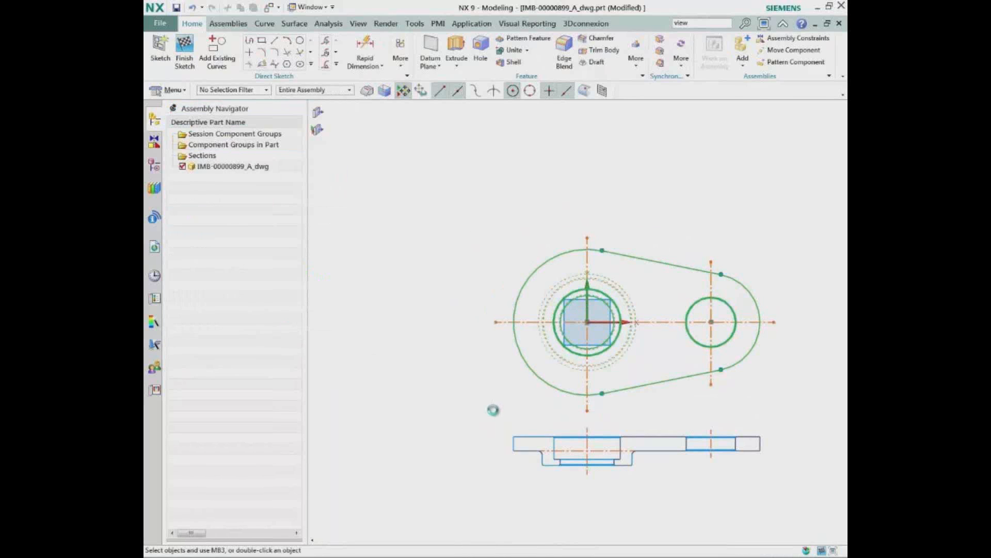
# Select the side-view curves for moving and relocate only the move handle to the hub's centreline intersection
pyautogui.hotkey('ctrl', 't')
pyautogui.moveTo(493, 410); pyautogui.dragTo(781, 510)
pyautogui.moveTo(781, 510); pyautogui.dragTo(704, 494, button='middle')
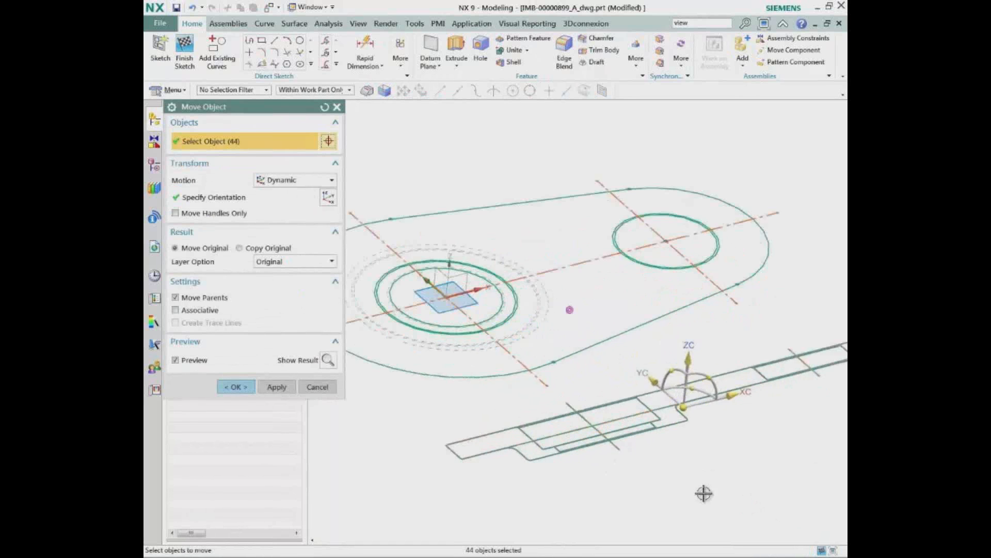
pyautogui.click(216, 213)
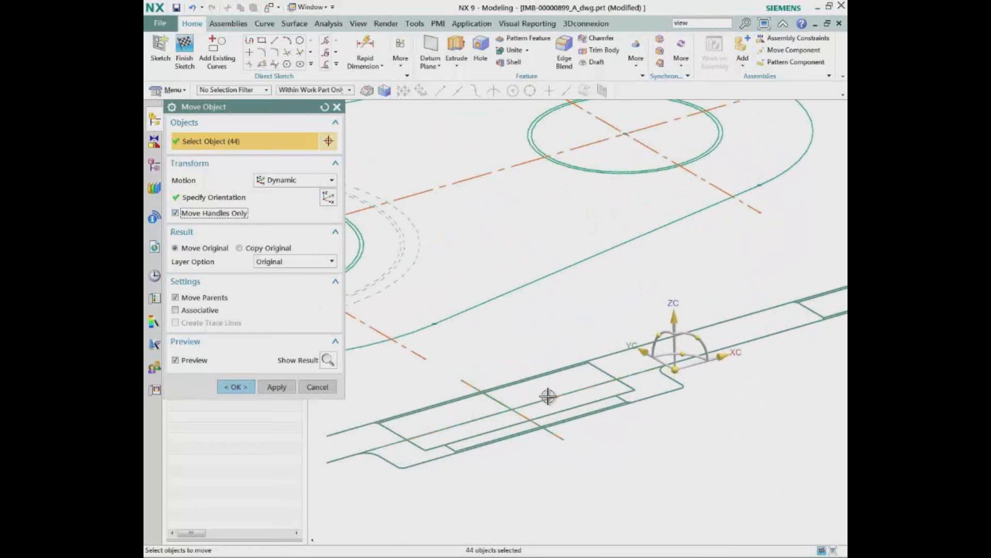
pyautogui.click(675, 369)
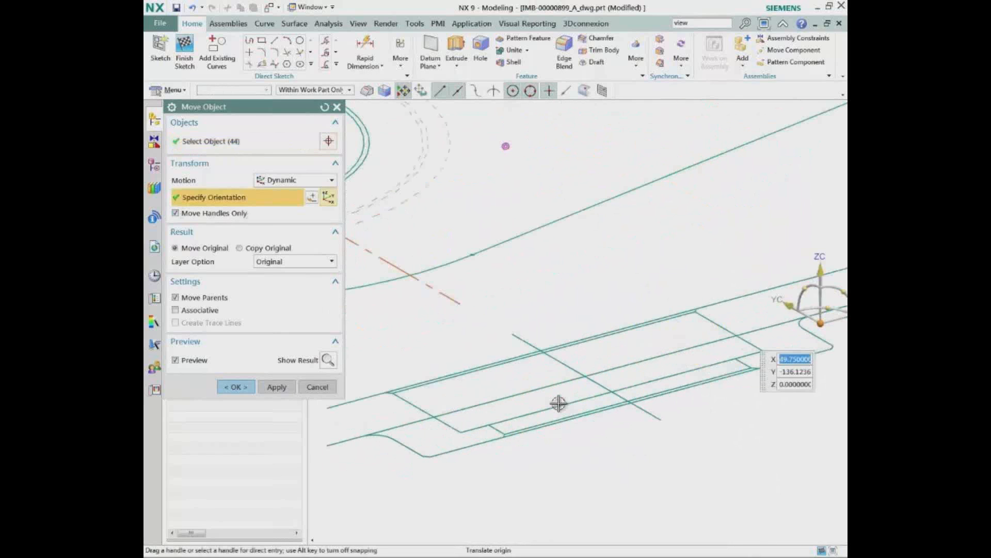
pyautogui.click(206, 213)
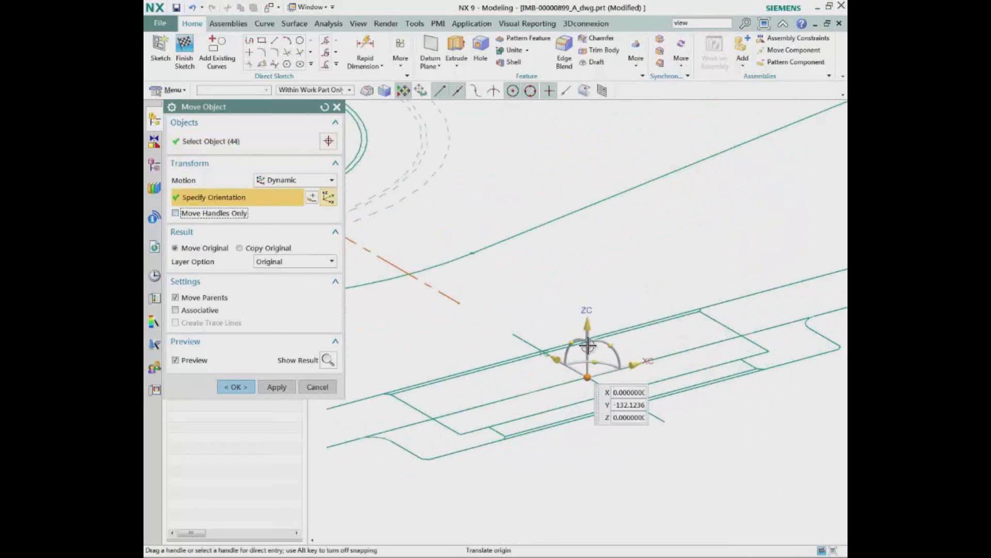
# Stand the side-view curves perpendicular to the top view, move their handle origin to the large hub's centre, and finish the sketch
pyautogui.click(589, 329)
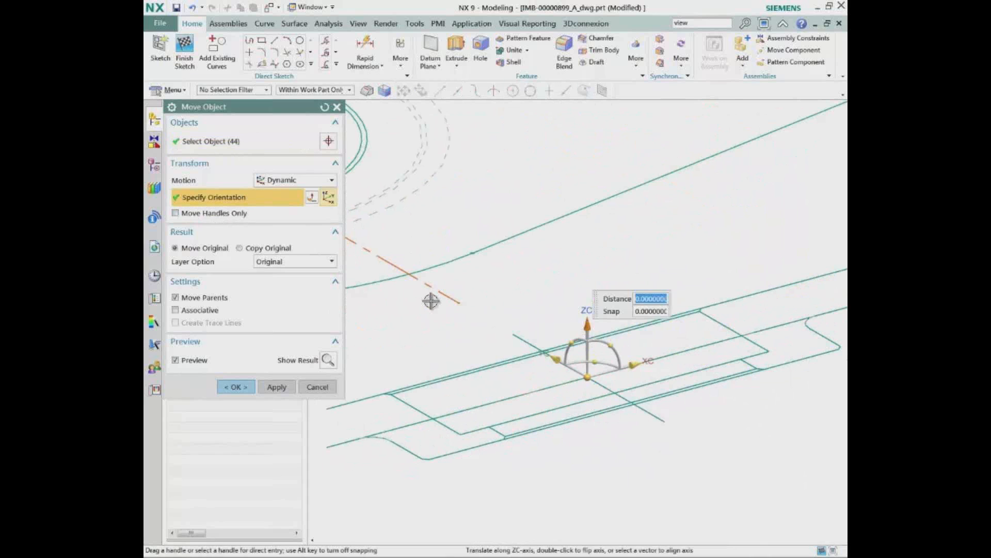
pyautogui.click(428, 286)
pyautogui.click(587, 377)
pyautogui.click(381, 283)
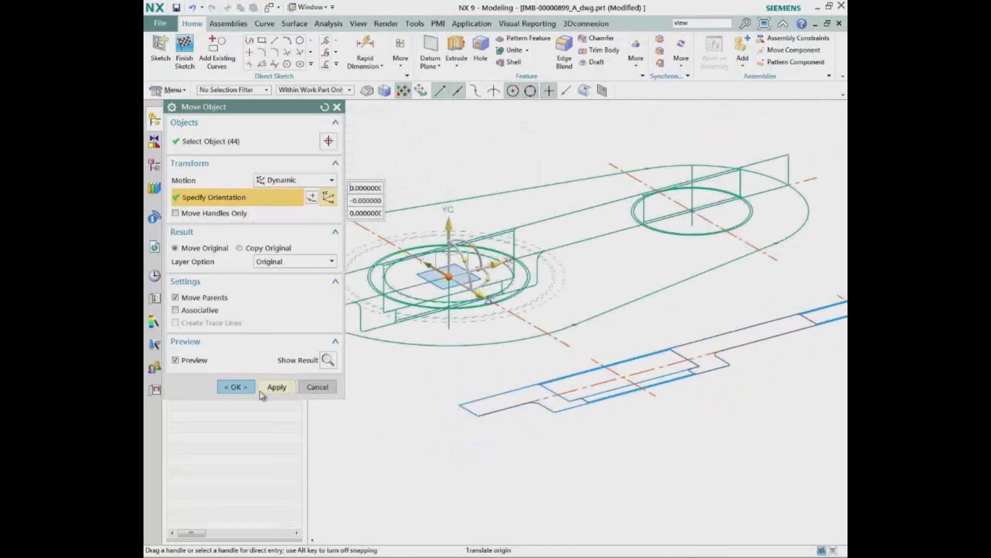
pyautogui.click(237, 387)
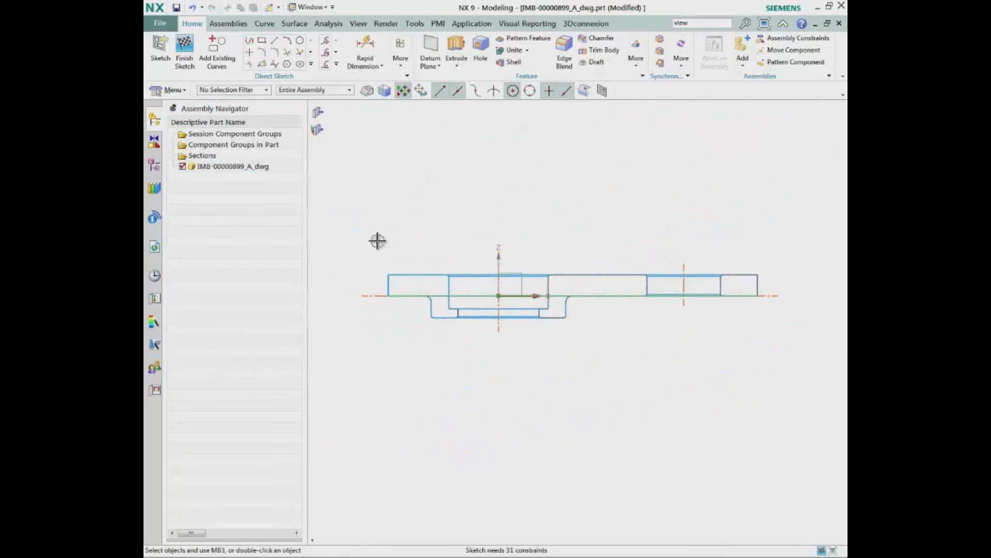
pyautogui.hotkey('ctrl', 'q')
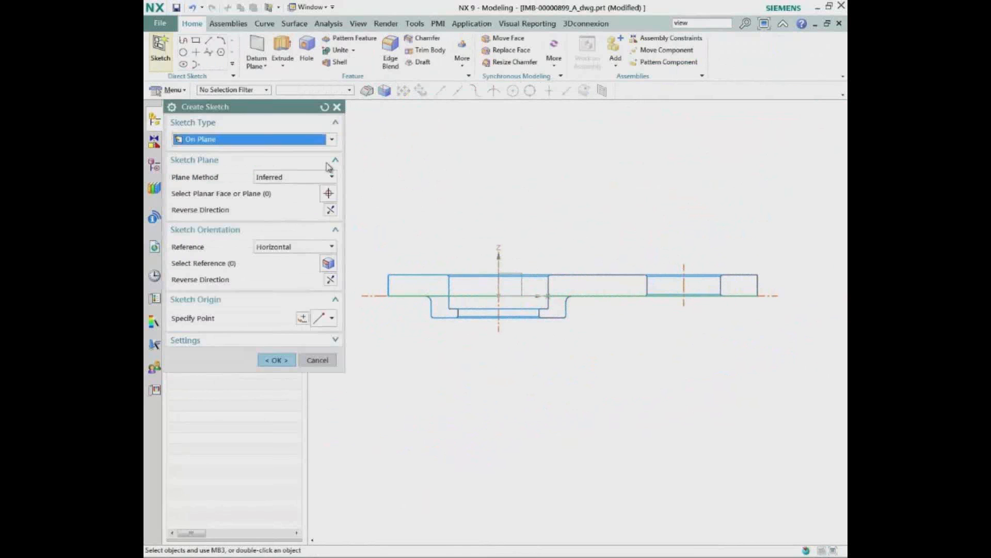
# Create a sketch on the XZ plane of the datum coordinate system, add the side-view curves, and finish the sketch
pyautogui.click(525, 287)
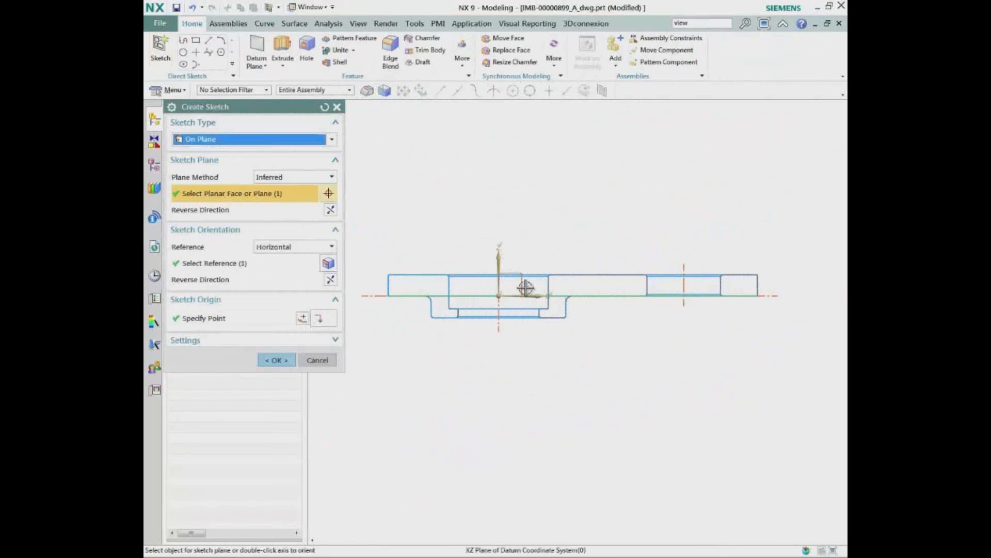
pyautogui.click(276, 360)
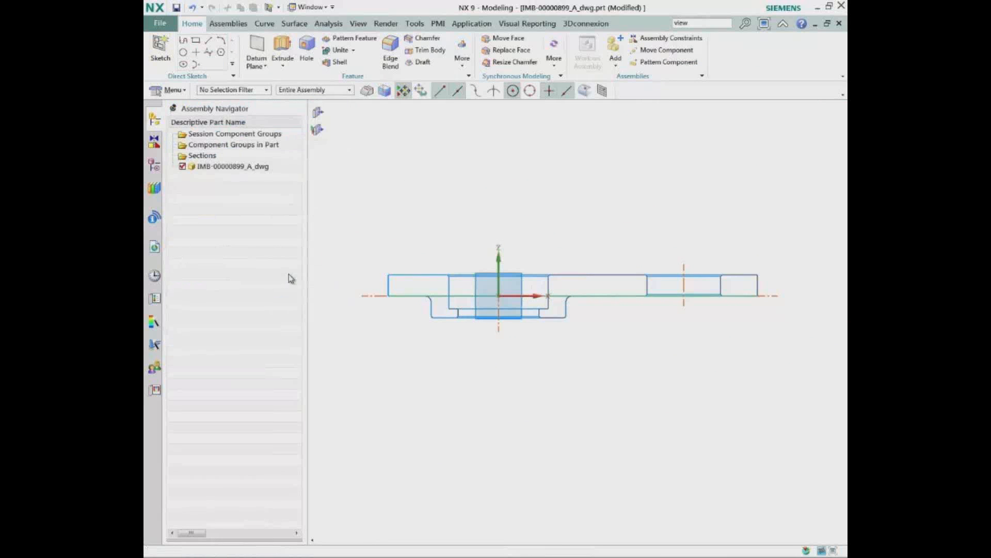
pyautogui.click(216, 52)
pyautogui.hotkey('ctrl', 'a')
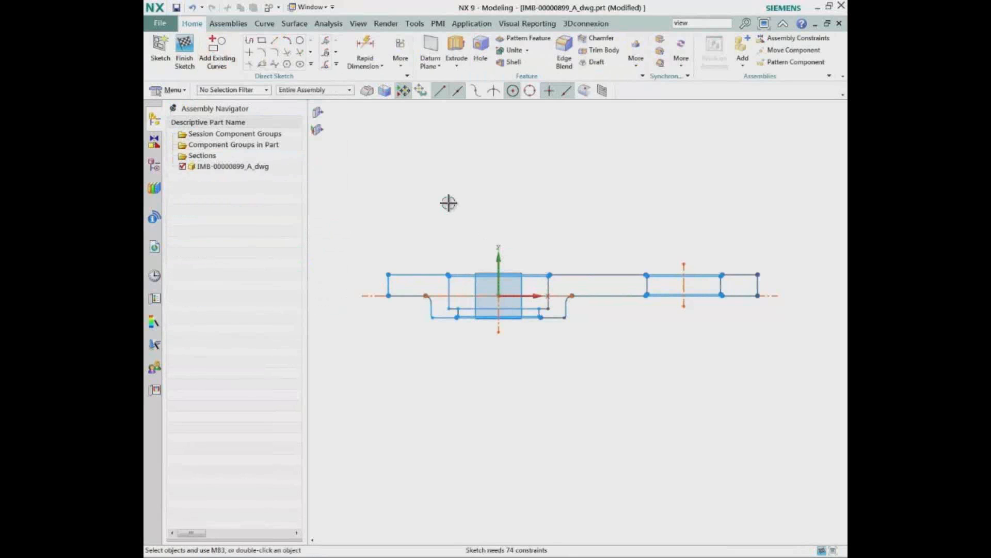
pyautogui.hotkey('ctrl', 'q')
pyautogui.moveTo(447, 203)
pyautogui.mouseDown(button='middle')
pyautogui.moveTo(422, 202)
pyautogui.moveTo(458, 234)
pyautogui.moveTo(426, 208)
pyautogui.mouseUp(button='middle')
# Switch to the IMB-00000687_A.prt assembly and add IMB-00000899_A_dwg.prt as a component positioned by constraints
pyautogui.click(311, 7)
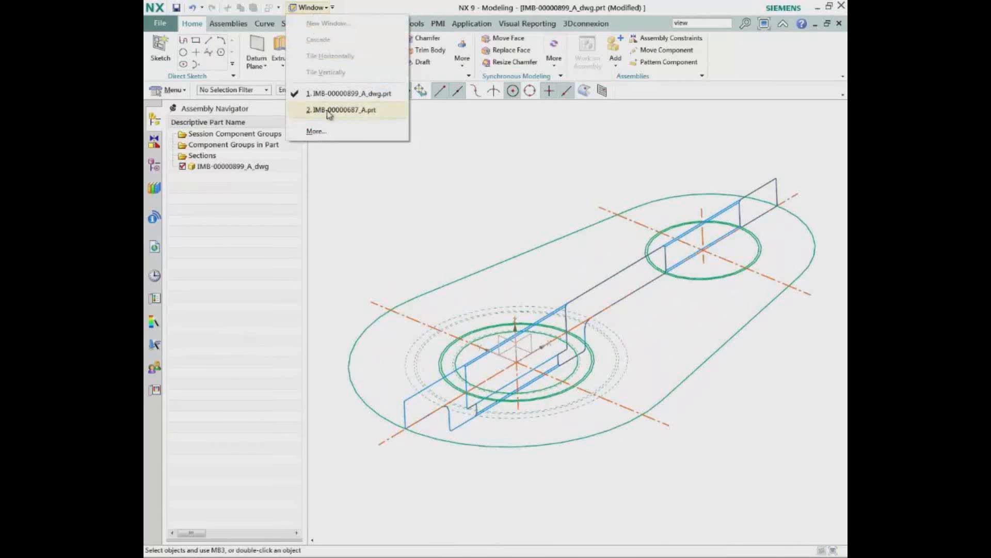
pyautogui.click(329, 111)
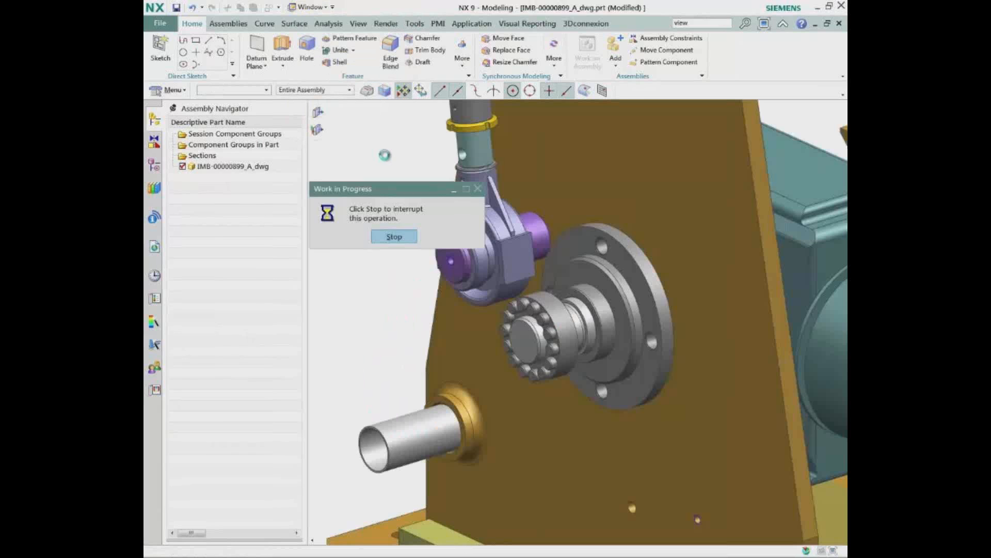
pyautogui.click(230, 23)
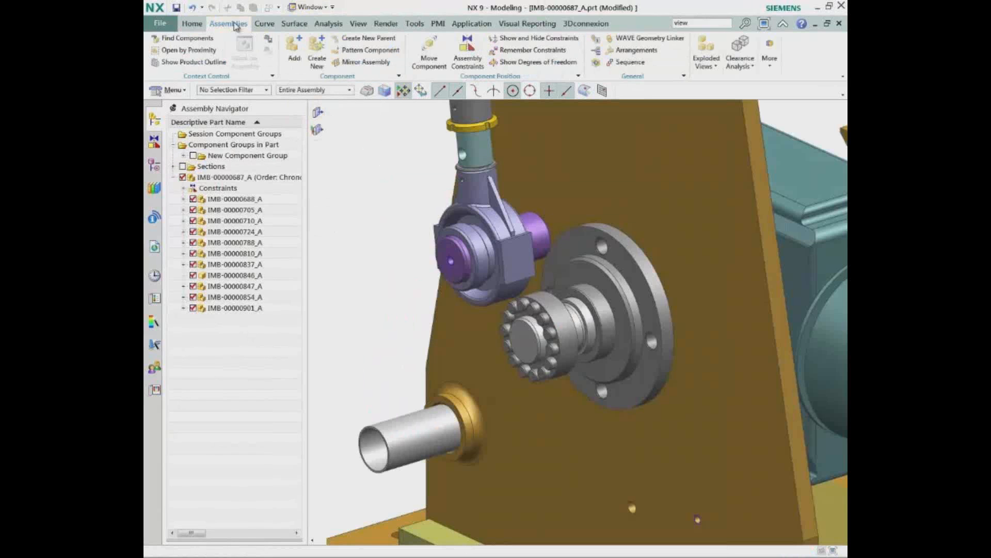
pyautogui.click(293, 53)
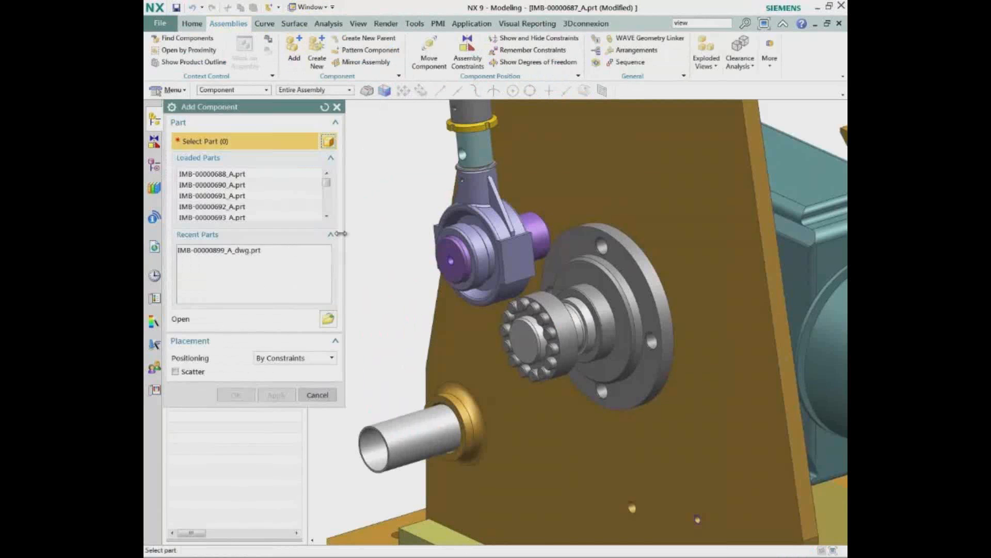
pyautogui.click(254, 251)
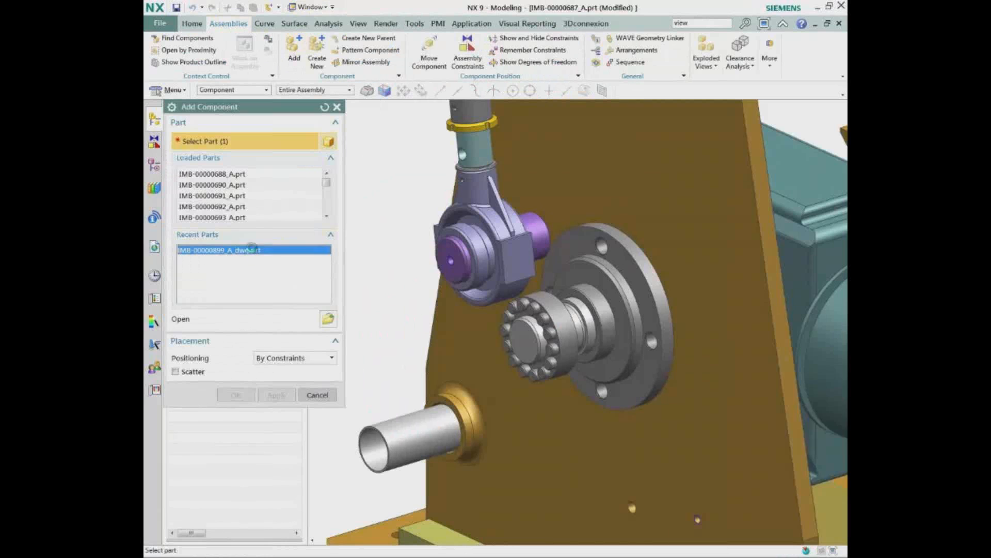
pyautogui.click(274, 357)
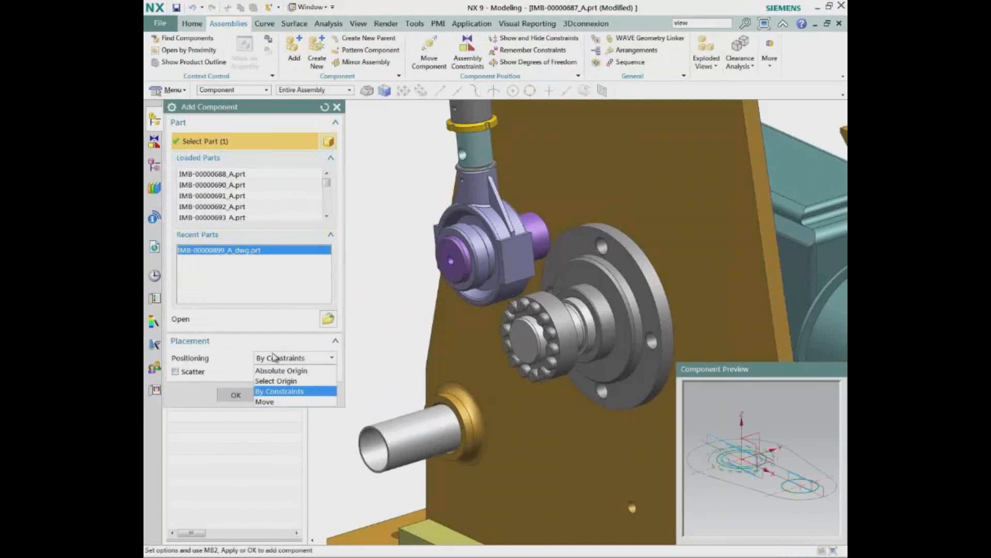
pyautogui.click(278, 391)
pyautogui.click(276, 395)
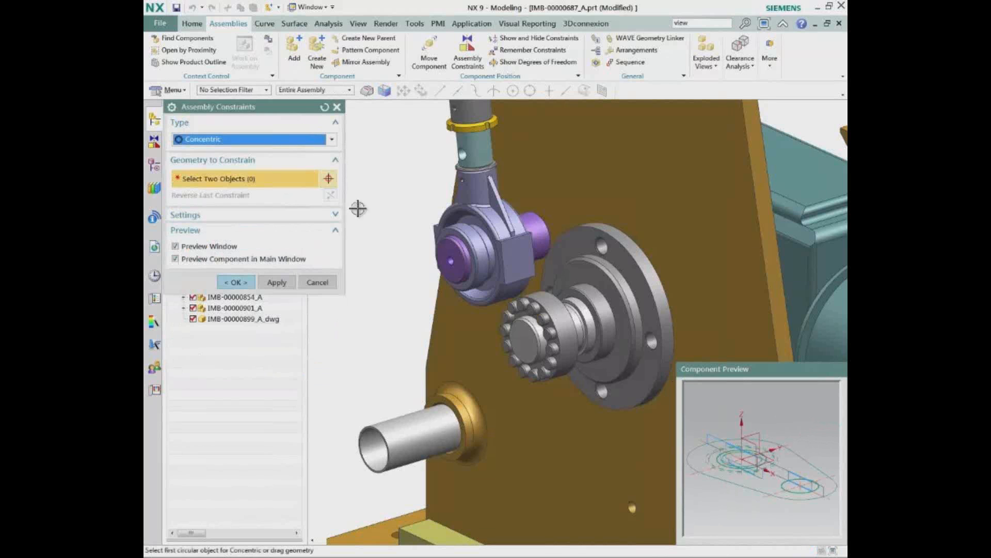
# Constrain the large outer arc of the new component's sketch concentric with the shaft's circular edge behind the bolted collar
pyautogui.click(269, 141)
pyautogui.click(248, 161)
pyautogui.click(774, 436)
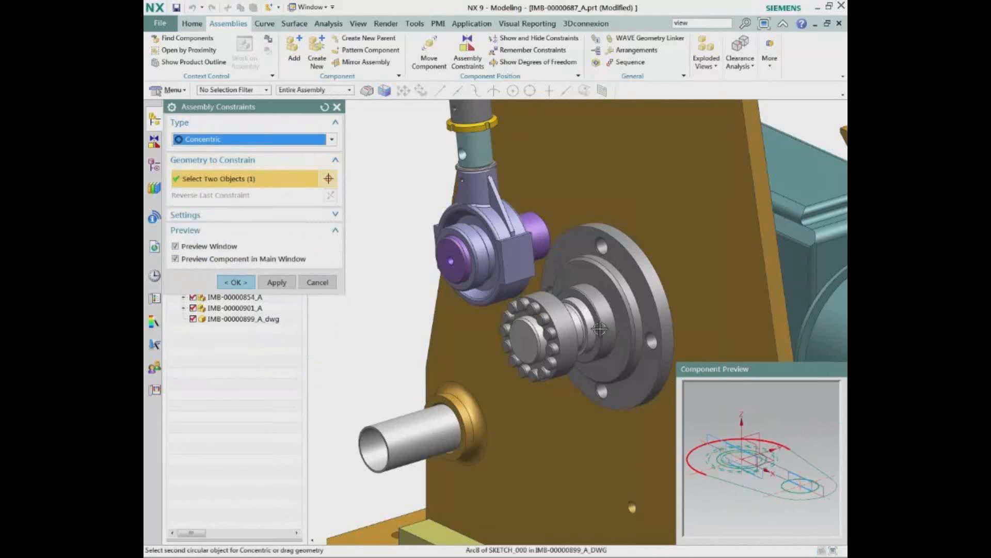
pyautogui.click(575, 326)
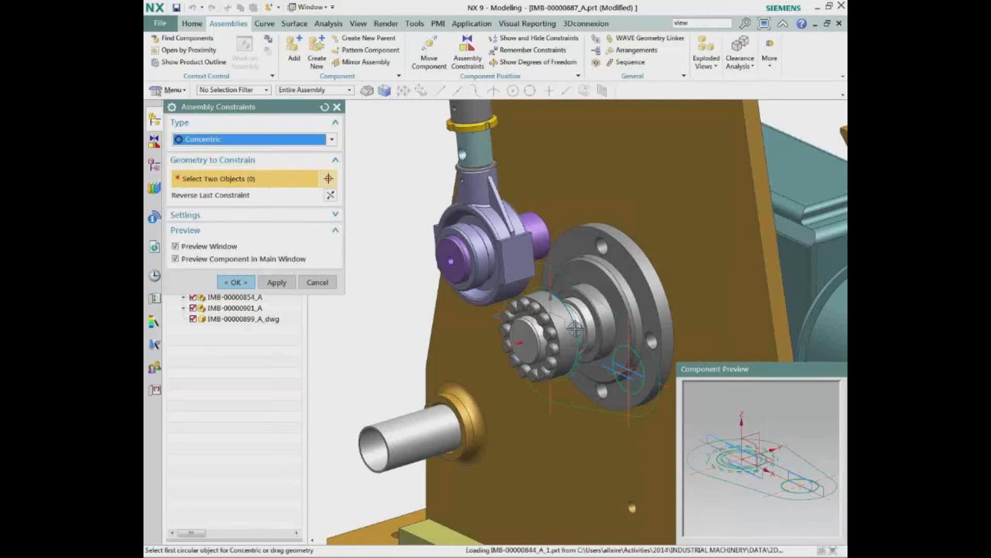
pyautogui.click(235, 282)
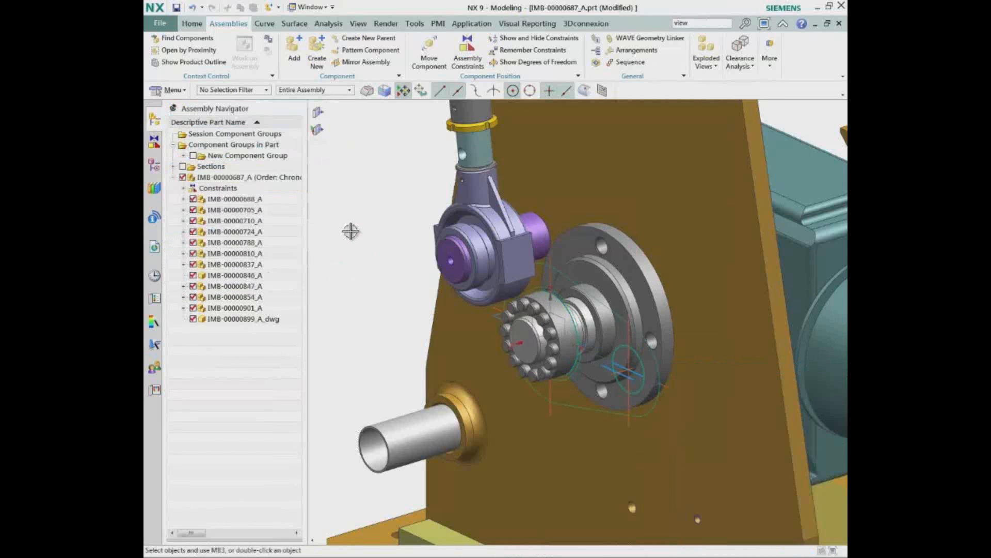
# Rotate only the IMB-00000899_A_dwg component about the shaft axis by three points, swinging its small hole to the rod-end pin
pyautogui.rightClick(269, 321)
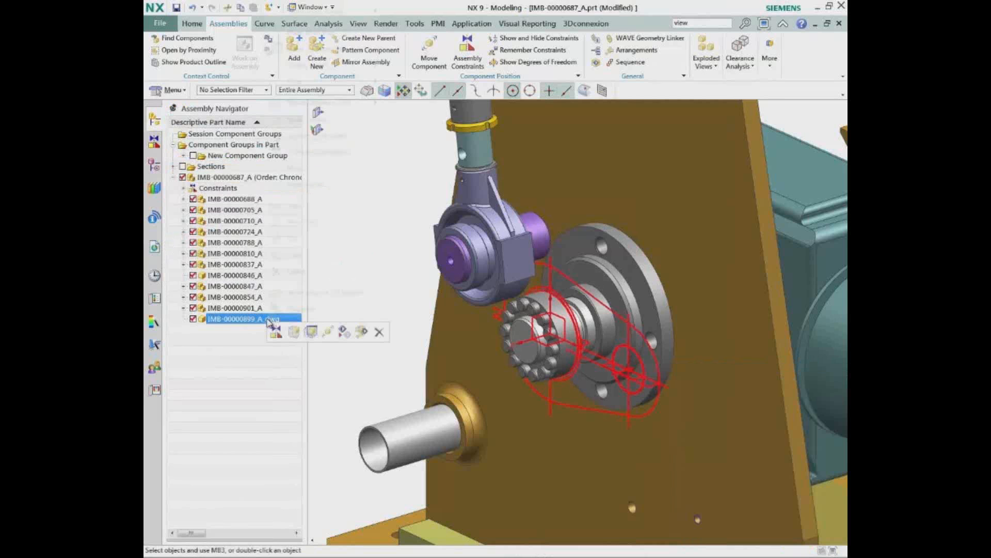
pyautogui.click(328, 333)
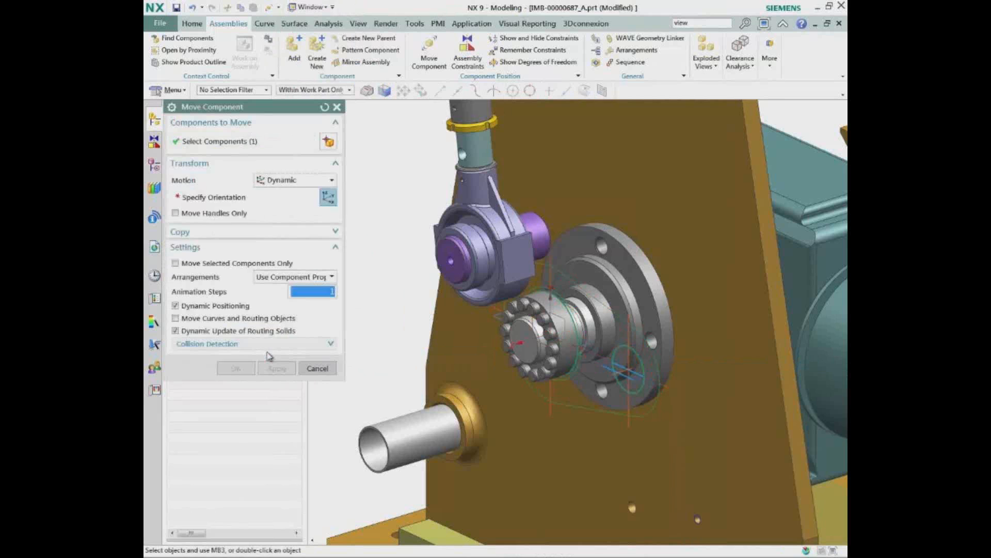
pyautogui.click(199, 264)
pyautogui.click(288, 179)
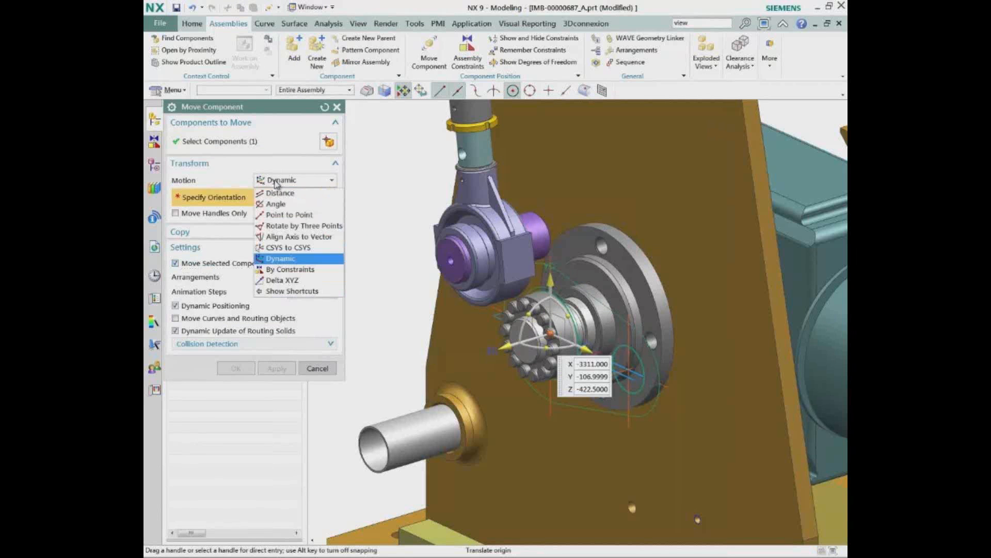
pyautogui.click(304, 226)
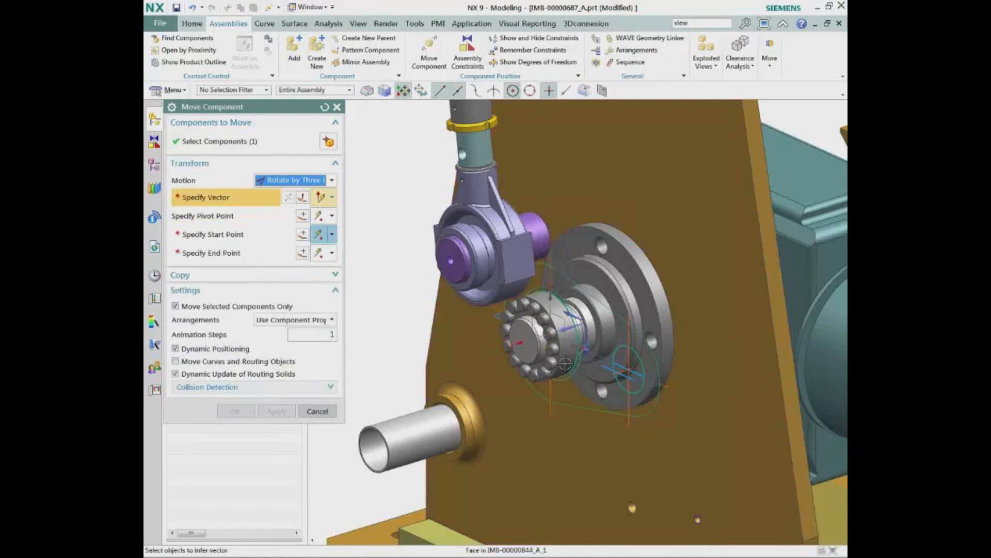
pyautogui.click(565, 364)
pyautogui.middleClick(565, 364)
pyautogui.click(656, 404)
pyautogui.click(545, 222)
pyautogui.click(234, 412)
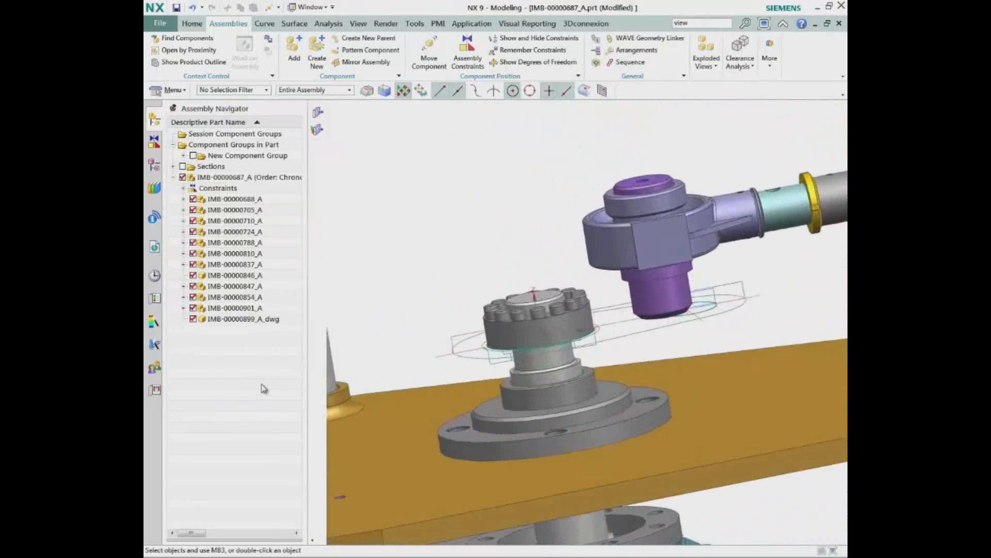
# Make IMB-00000899_A_dwg the work part and extrude the link arm's outer profile 14.5 mm up to the side view's plate height
pyautogui.click(239, 320)
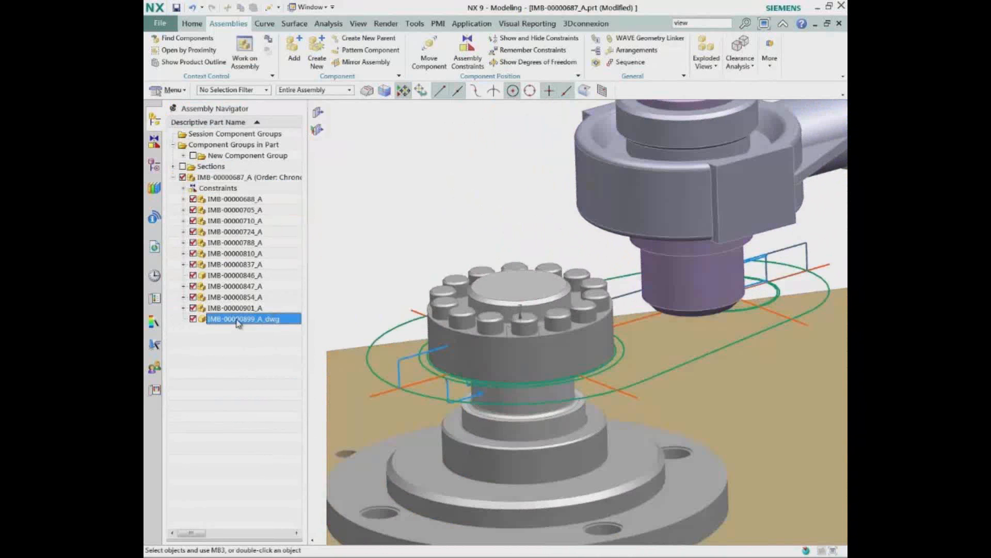
pyautogui.doubleClick(238, 320)
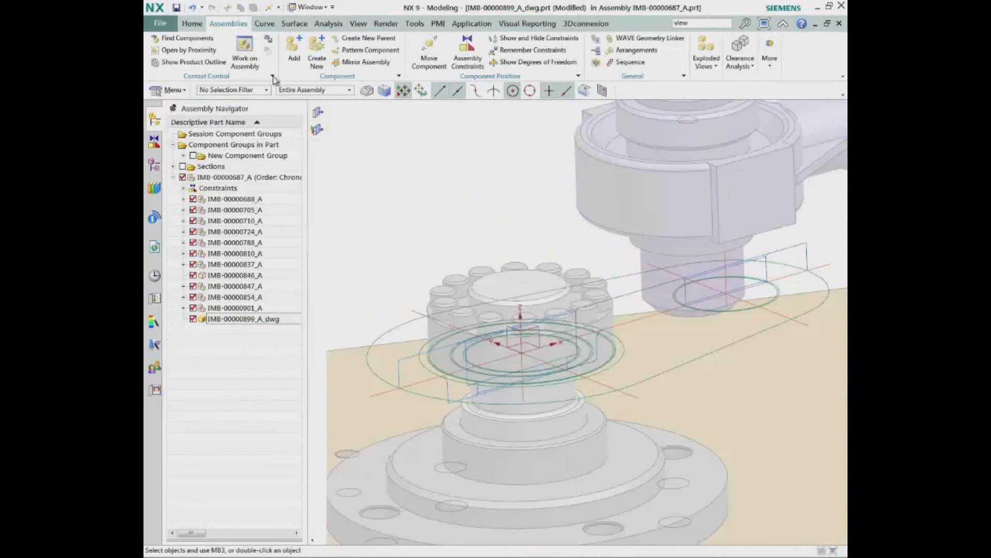
pyautogui.click(192, 23)
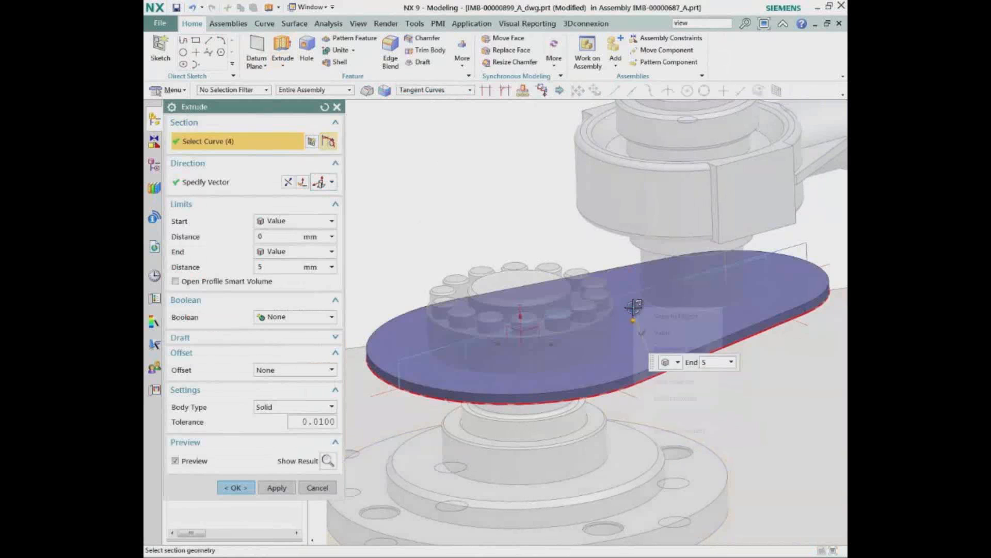
pyautogui.rightClick(639, 317)
pyautogui.click(641, 320)
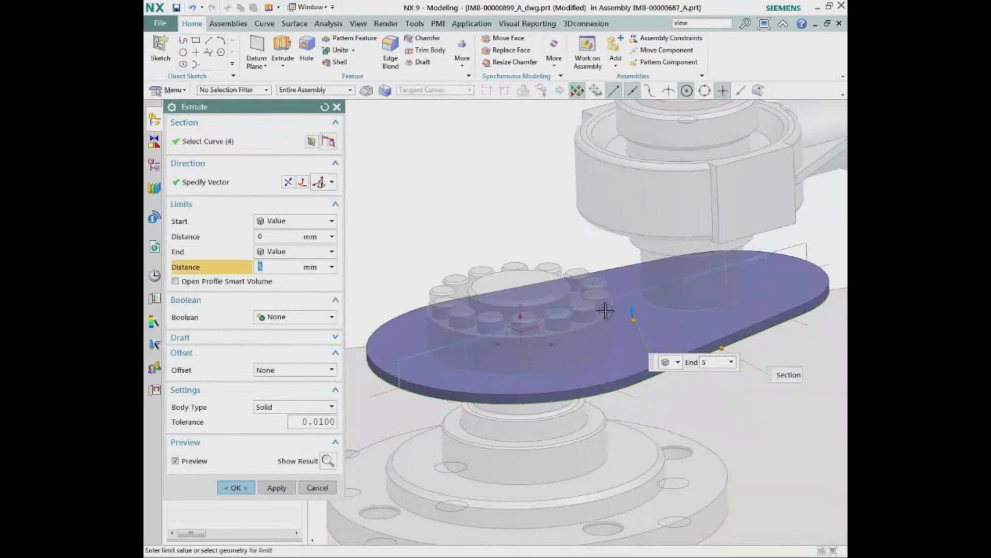
pyautogui.moveTo(607, 311); pyautogui.dragTo(599, 269, button='middle')
pyautogui.click(410, 357)
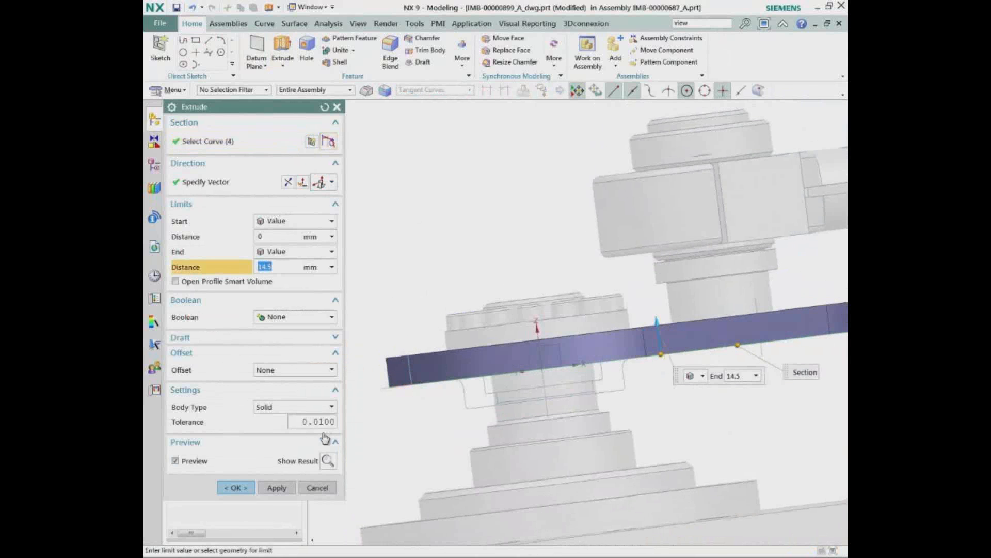
pyautogui.click(236, 488)
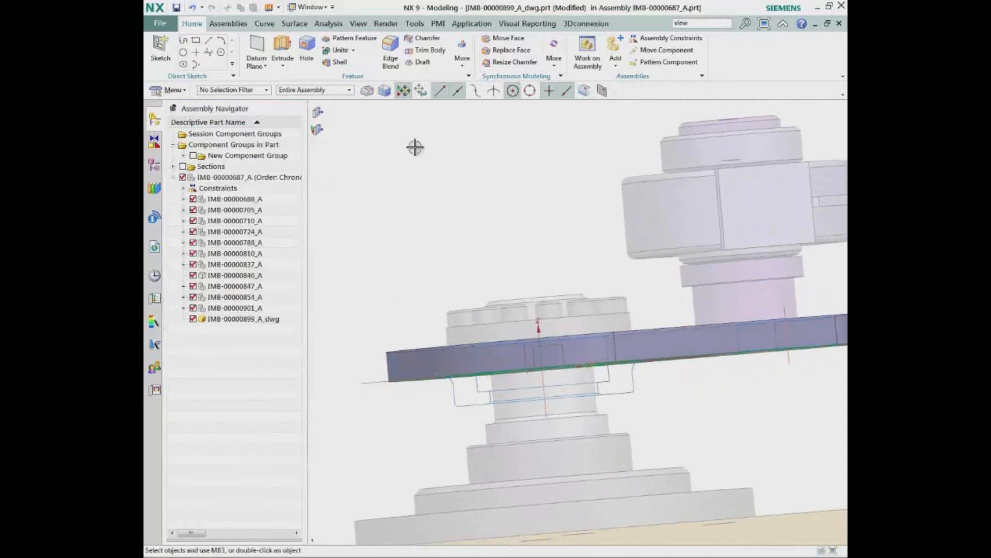
# Revolve the boss profile below the plate 360 degrees about the shaft centerline and unite it with the arm
pyautogui.click(287, 67)
pyautogui.click(295, 98)
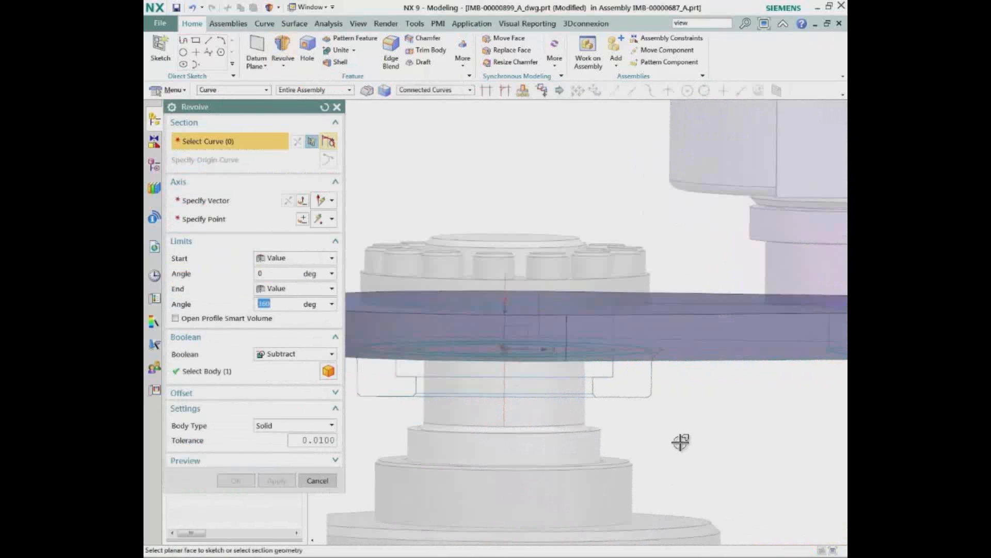
pyautogui.click(636, 329)
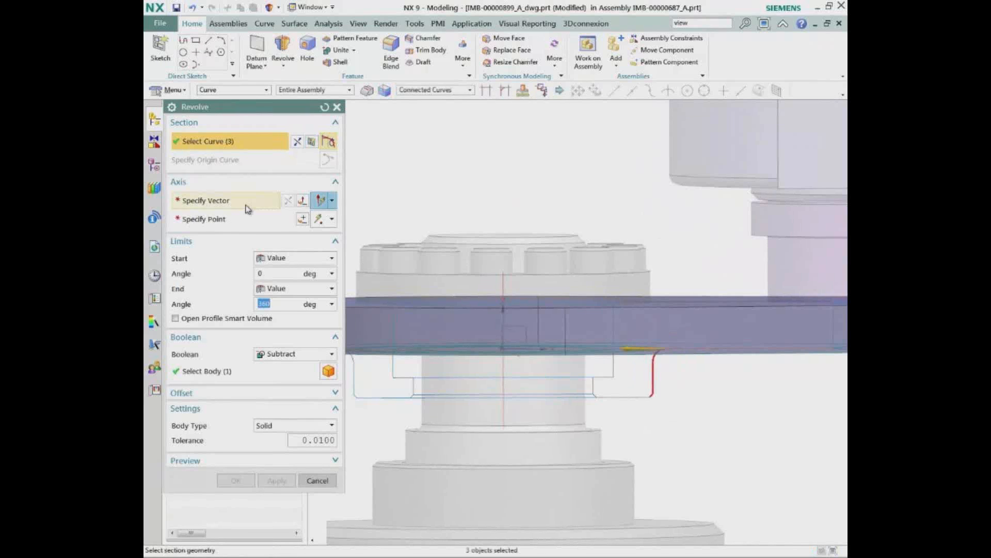
pyautogui.click(503, 413)
pyautogui.click(295, 354)
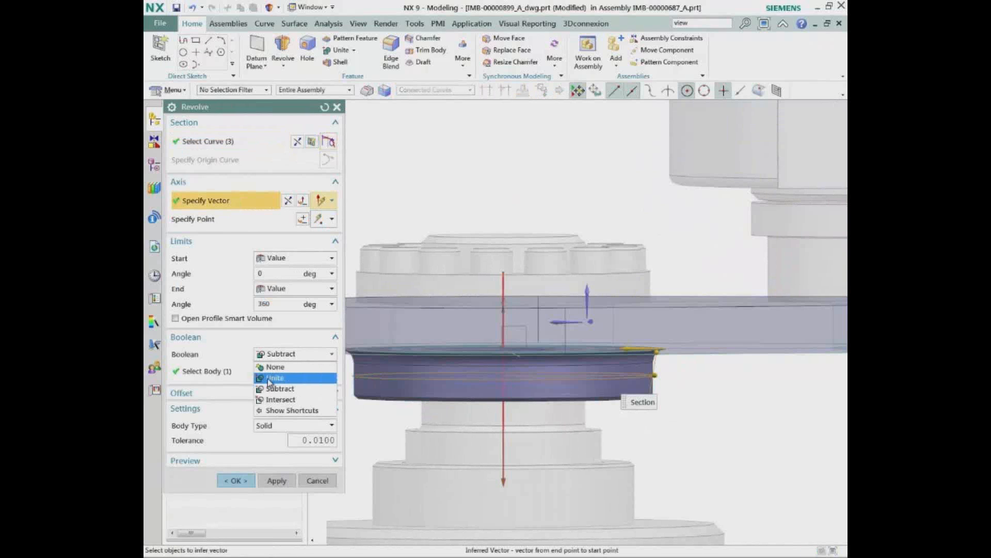
pyautogui.click(268, 378)
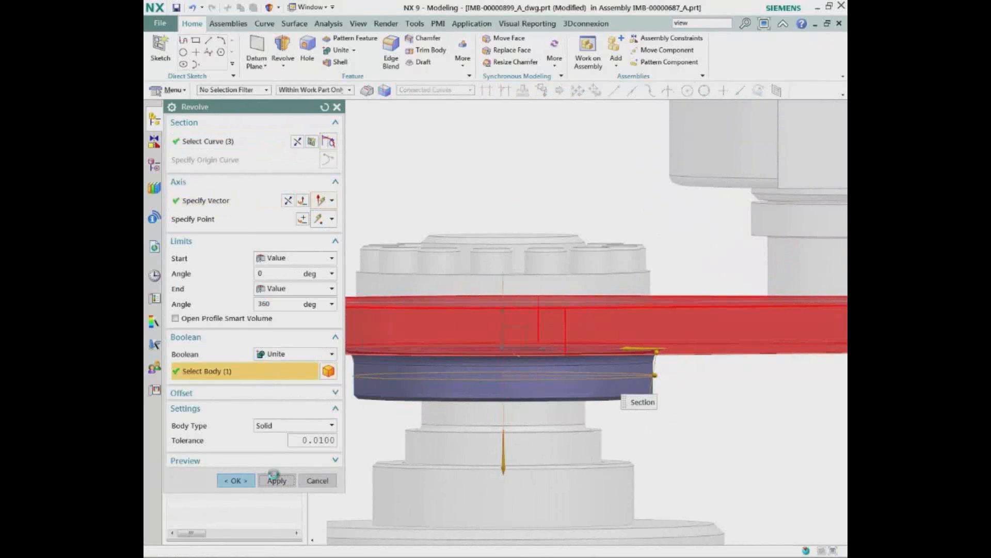
pyautogui.click(275, 480)
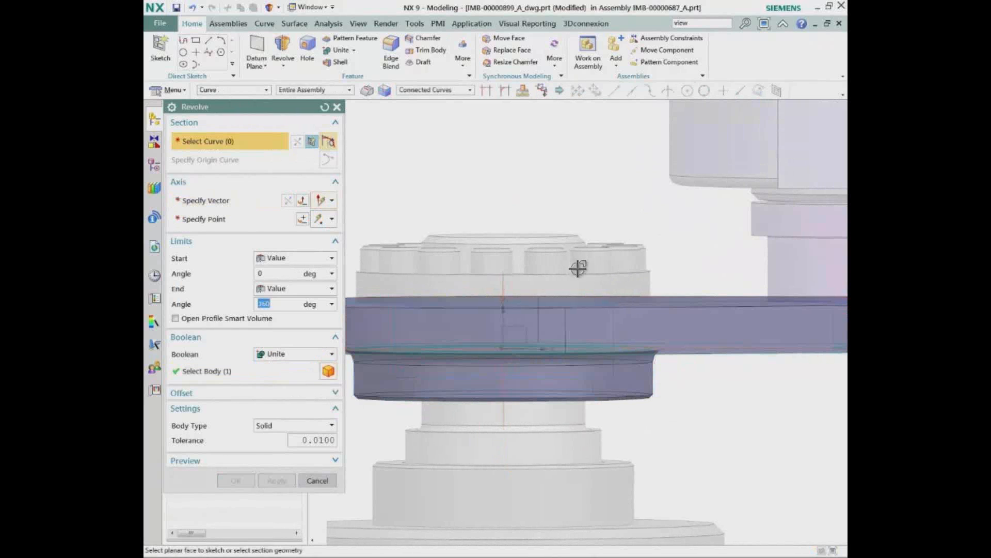
# Revolve the stepped bore profile 360 degrees about the same shaft centerline and subtract it from the arm
pyautogui.click(610, 442)
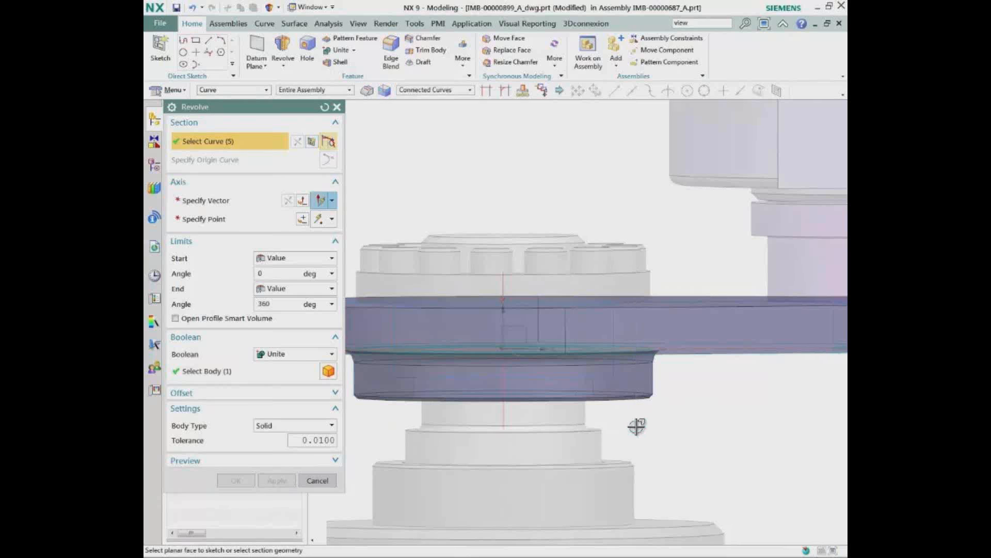
pyautogui.click(224, 203)
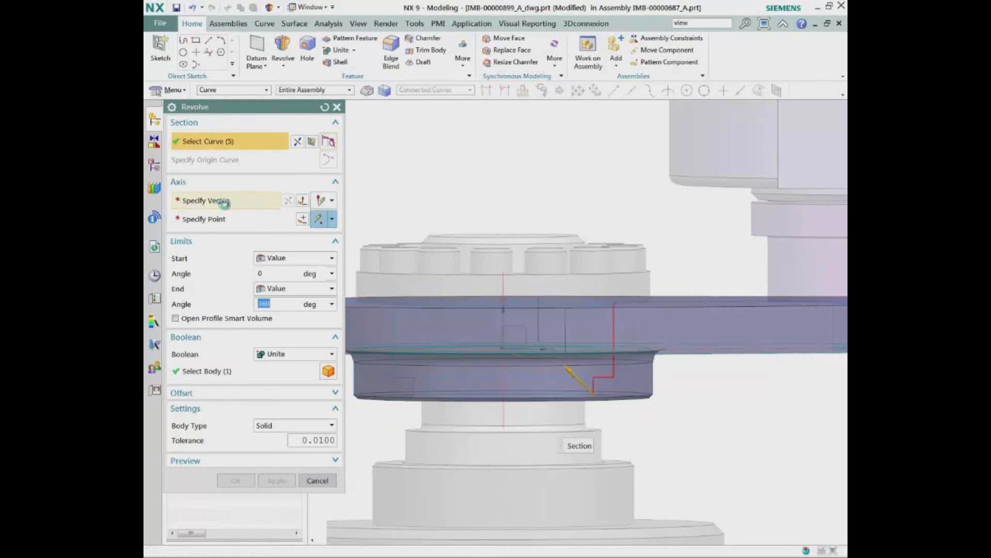
pyautogui.click(504, 415)
pyautogui.click(291, 354)
pyautogui.click(286, 389)
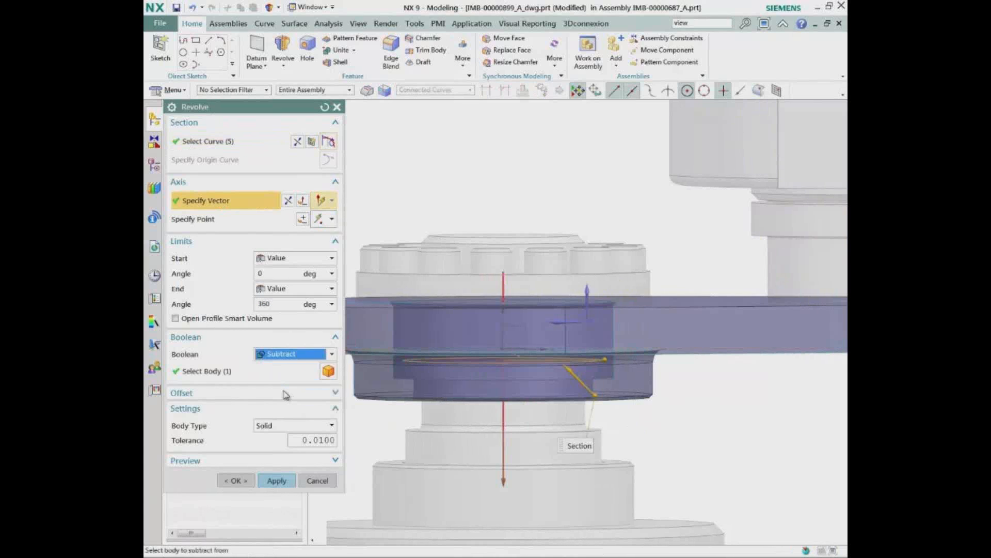
pyautogui.click(277, 480)
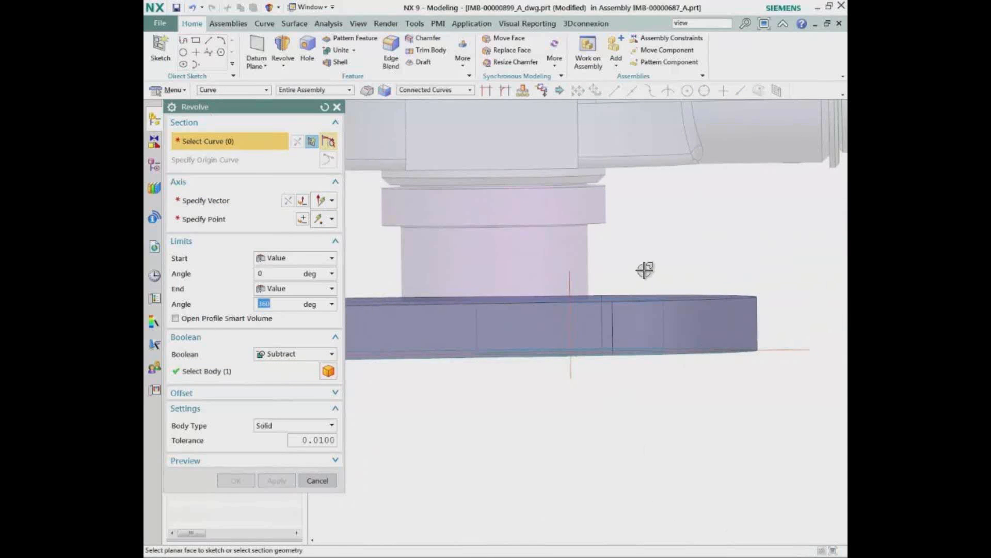
# Revolve the small hole's profile 360 degrees about its own centerline and subtract it from the arm's rod end
pyautogui.click(684, 398)
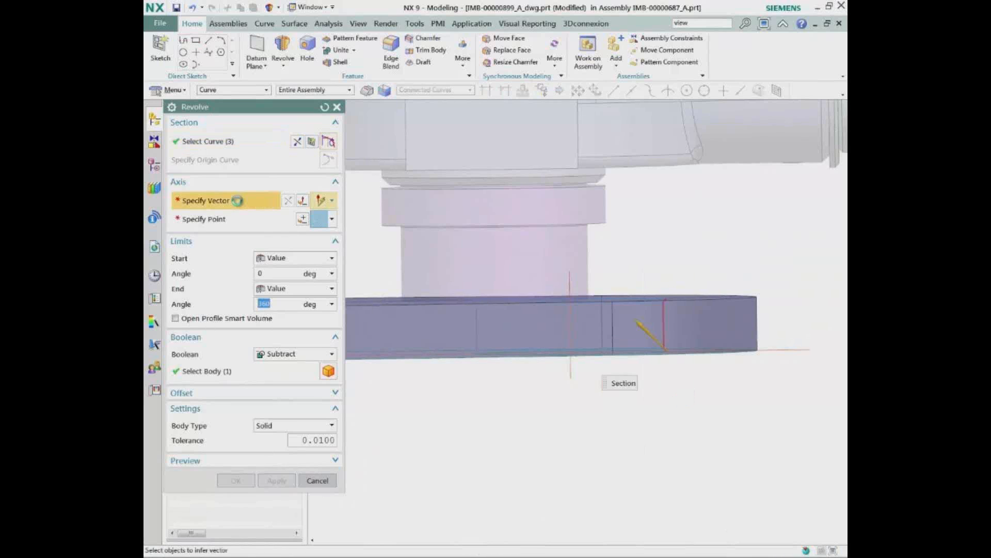
pyautogui.click(570, 366)
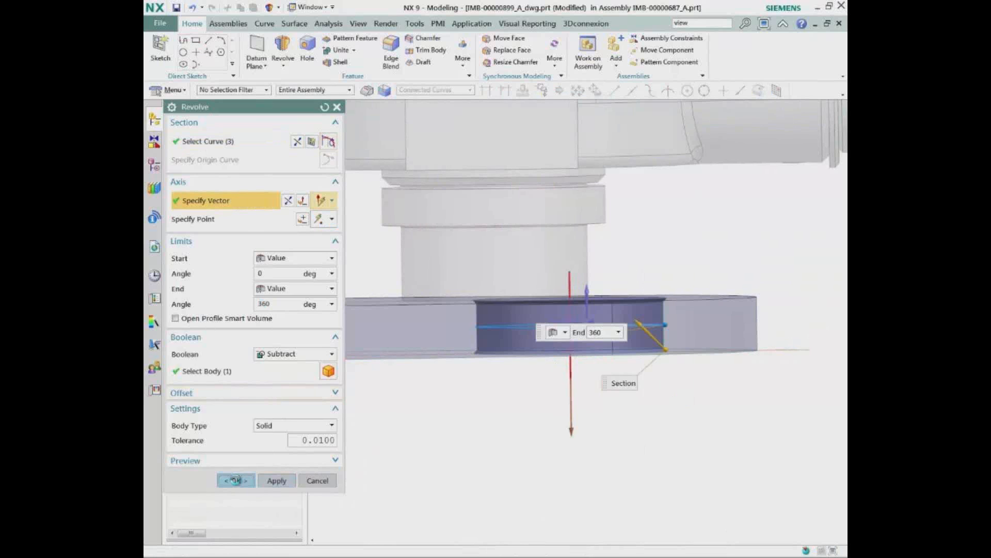
pyautogui.click(236, 480)
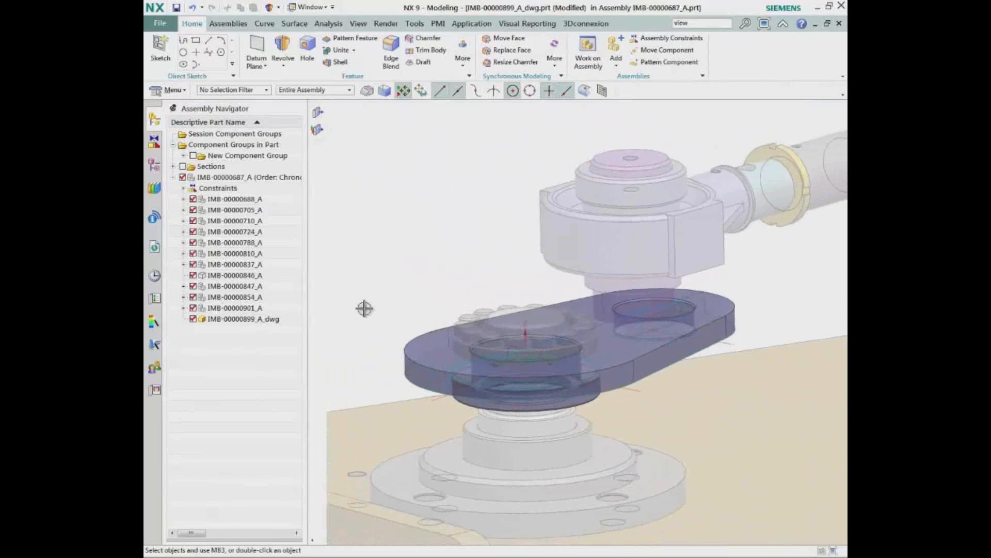
# Create a one-plane section view through the assembly, midway between the arm's two long side faces
pyautogui.click(318, 131)
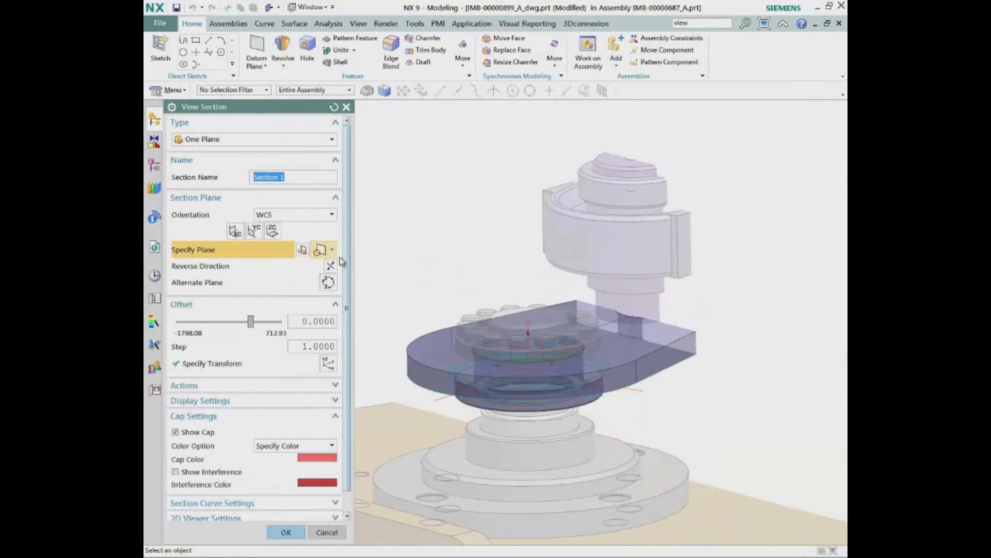
pyautogui.click(332, 250)
pyautogui.click(320, 321)
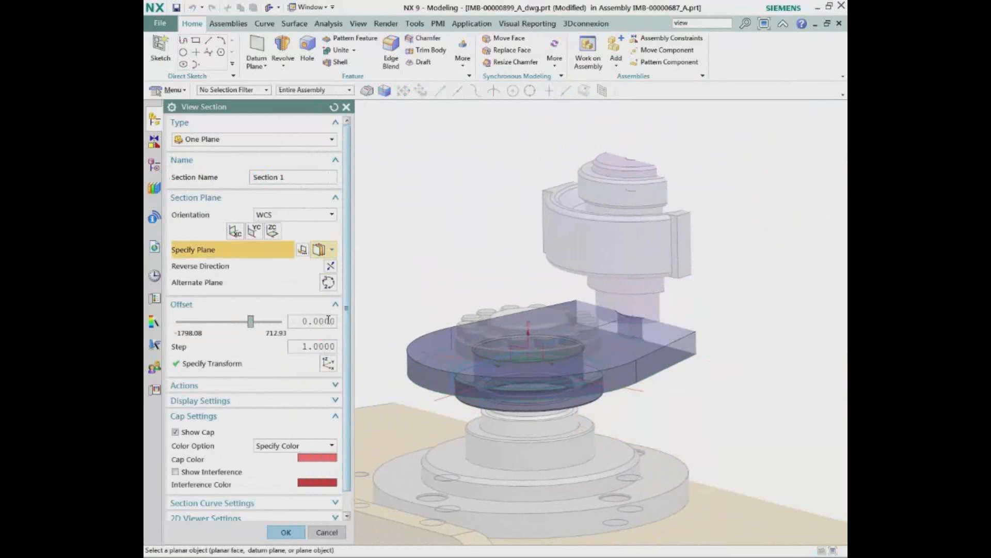
pyautogui.click(653, 365)
pyautogui.moveTo(602, 352); pyautogui.dragTo(453, 313, button='middle')
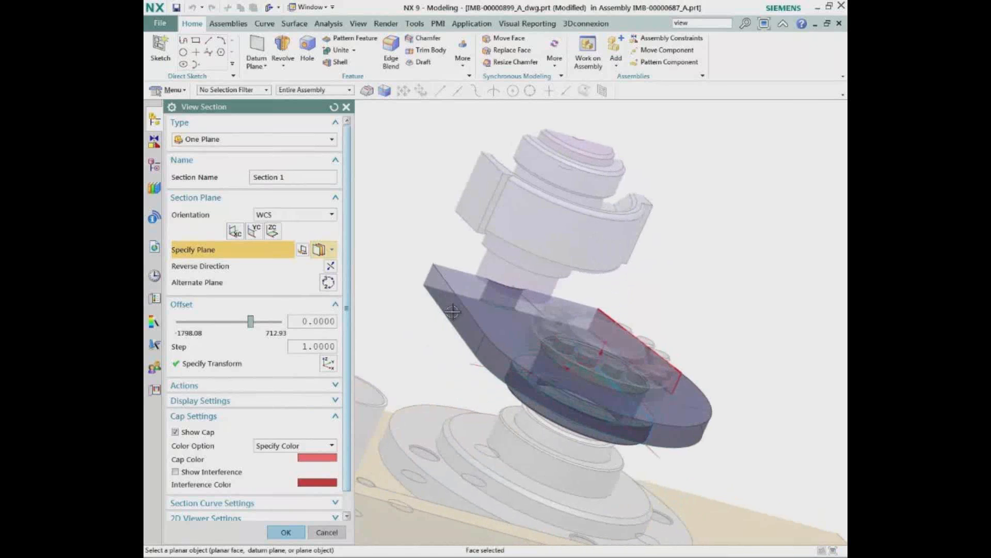
pyautogui.click(451, 313)
pyautogui.click(286, 532)
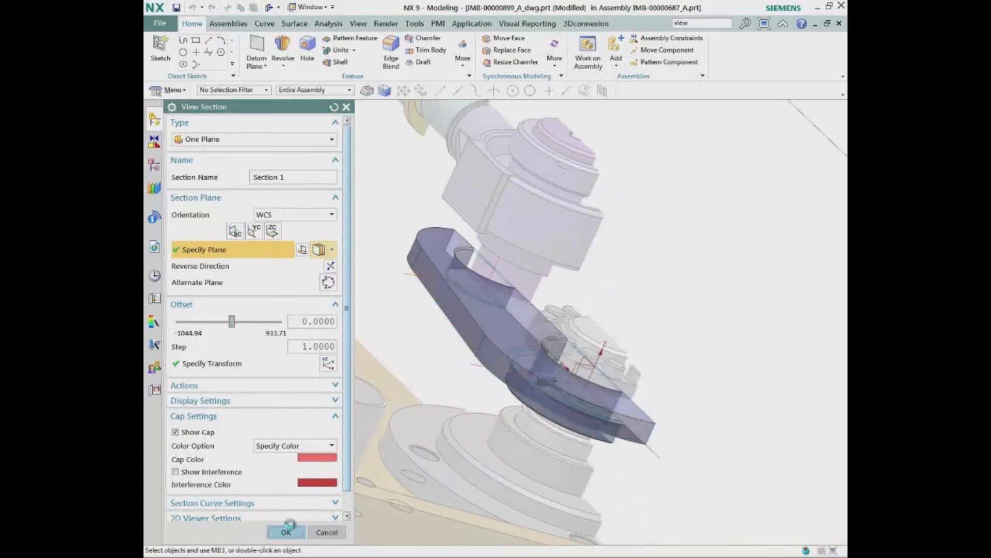
pyautogui.moveTo(360, 470); pyautogui.dragTo(153, 167, button='middle')
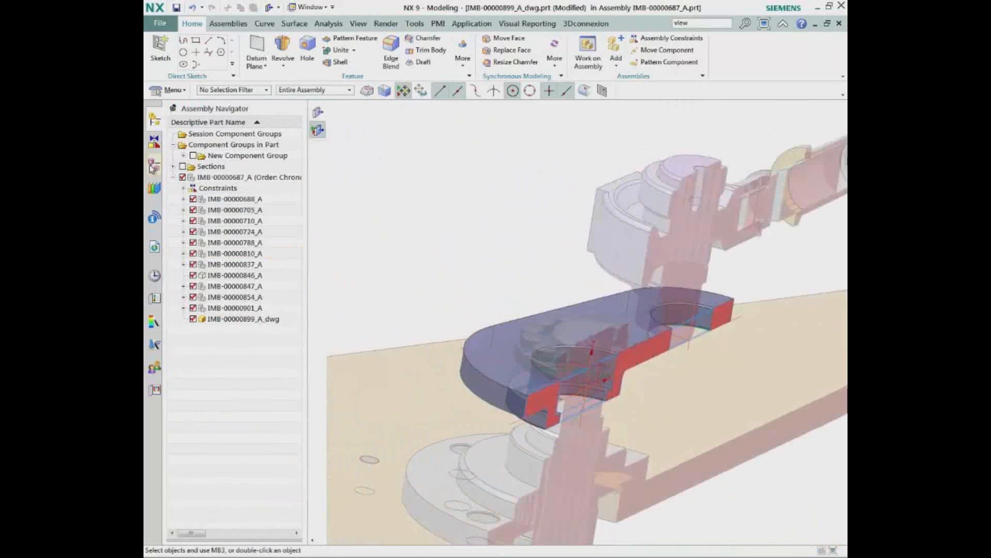
# Open the side-view sketch SKETCH_001 for editing
pyautogui.click(153, 167)
pyautogui.doubleClick(243, 210)
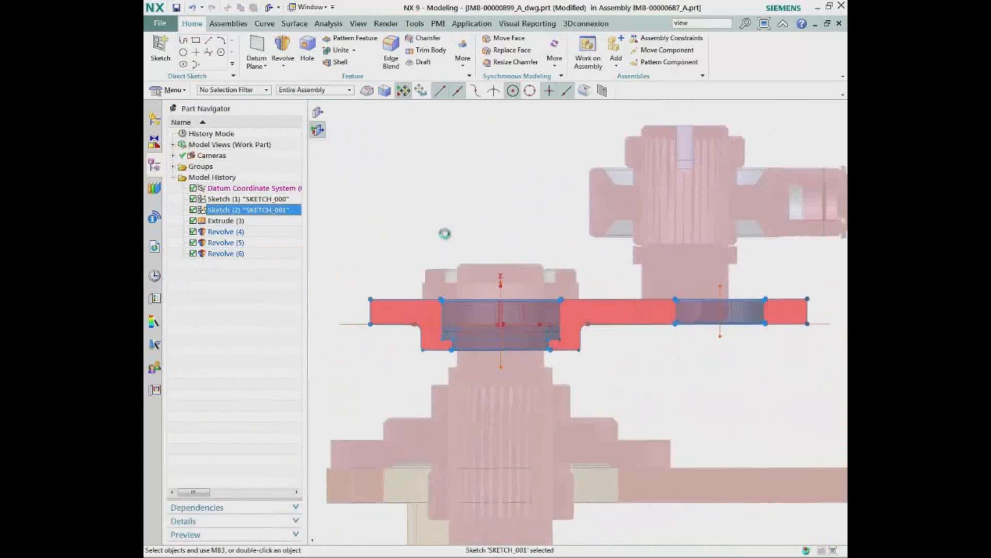
pyautogui.press('F6')
pyautogui.moveTo(347, 234)
pyautogui.mouseDown()
pyautogui.moveTo(600, 376)
pyautogui.moveTo(634, 377)
pyautogui.mouseUp()
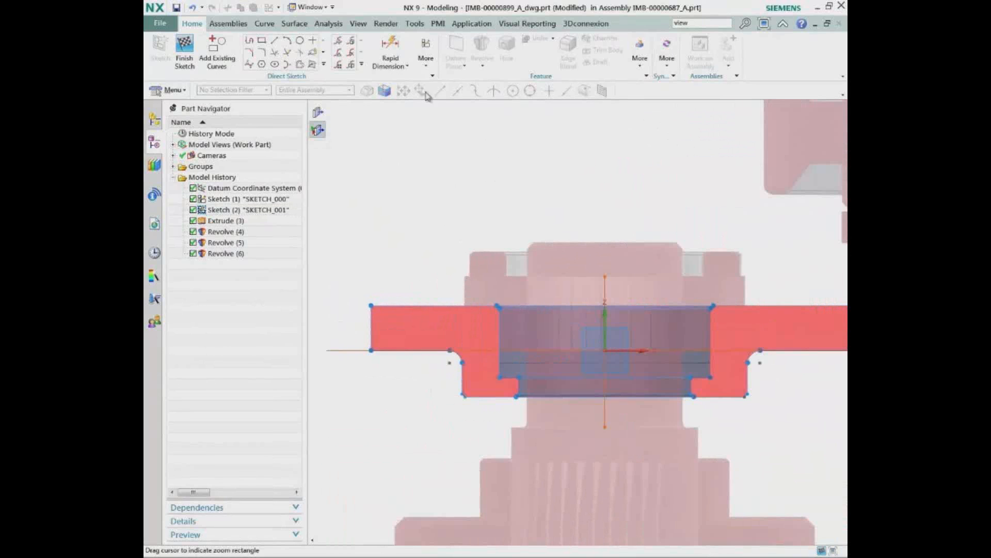
# Move the boss's outer wall curves 12 mm outward, using the shaft centerline as the symmetry line so both sides change
pyautogui.click(340, 45)
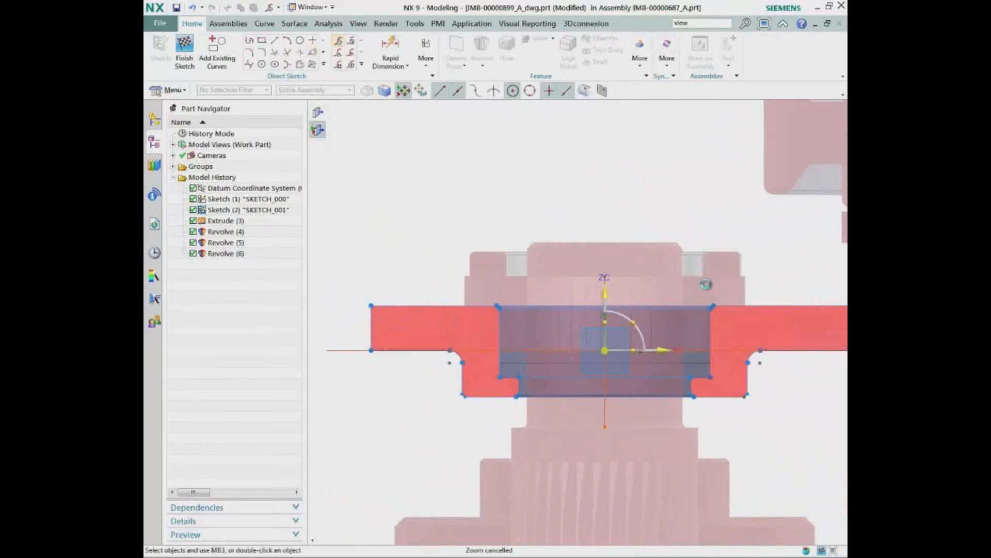
pyautogui.moveTo(701, 285); pyautogui.dragTo(782, 427)
pyautogui.click(215, 238)
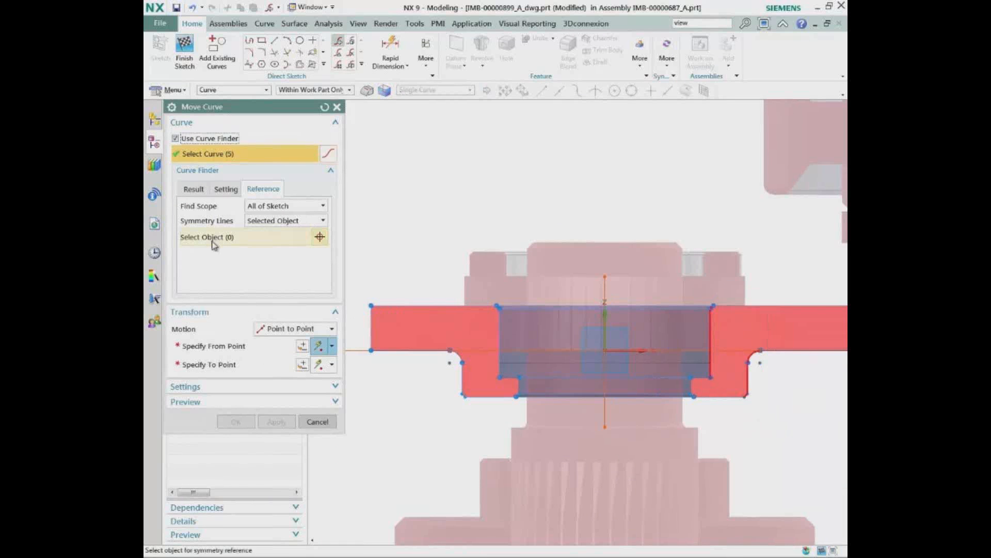
pyautogui.click(605, 410)
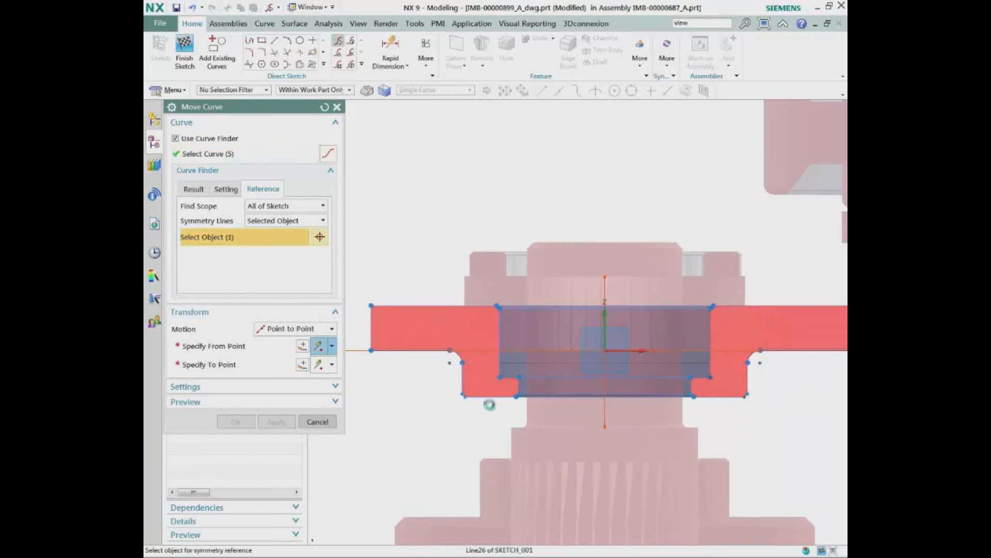
pyautogui.click(264, 331)
pyautogui.click(279, 352)
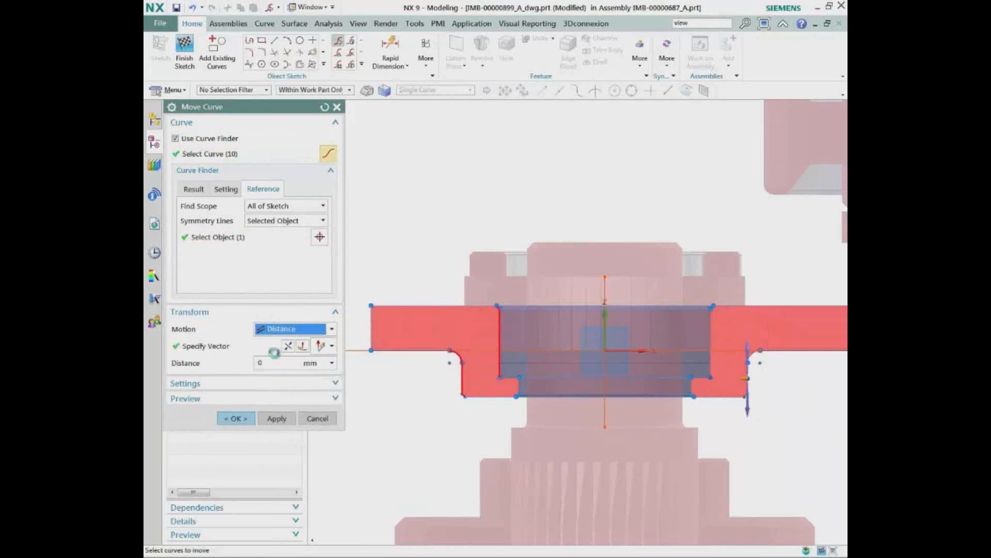
pyautogui.moveTo(742, 376); pyautogui.dragTo(779, 376)
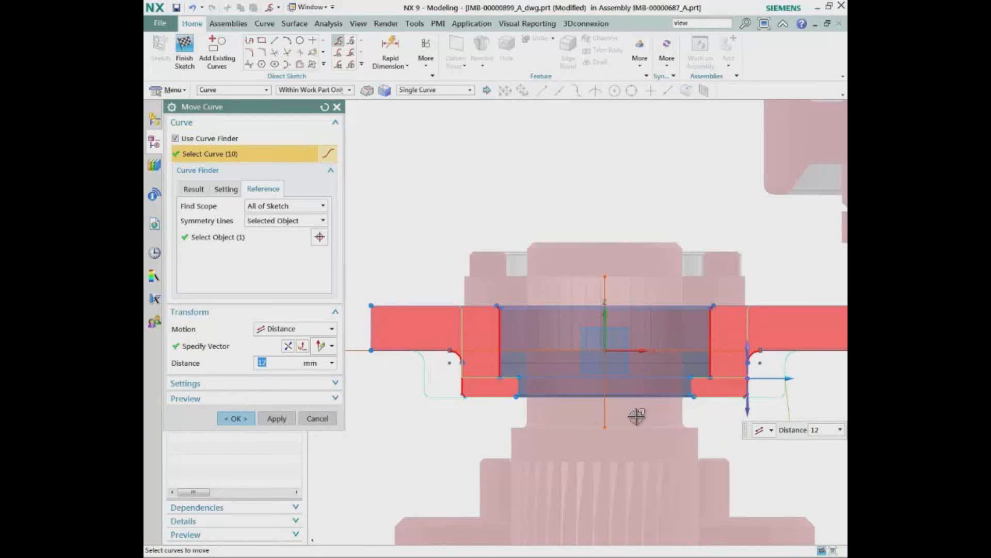
pyautogui.click(276, 418)
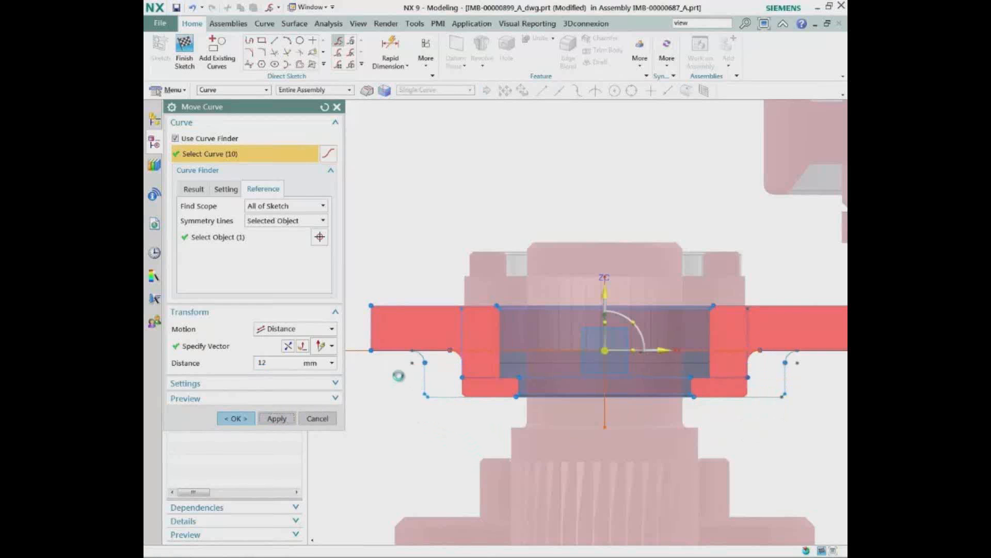
# Move the boss's lower horizontal curves point to point, from the bottom line's midpoint down to the center of the shaft's shoulder
pyautogui.moveTo(398, 376)
pyautogui.mouseDown()
pyautogui.moveTo(630, 460)
pyautogui.moveTo(805, 418)
pyautogui.mouseUp()
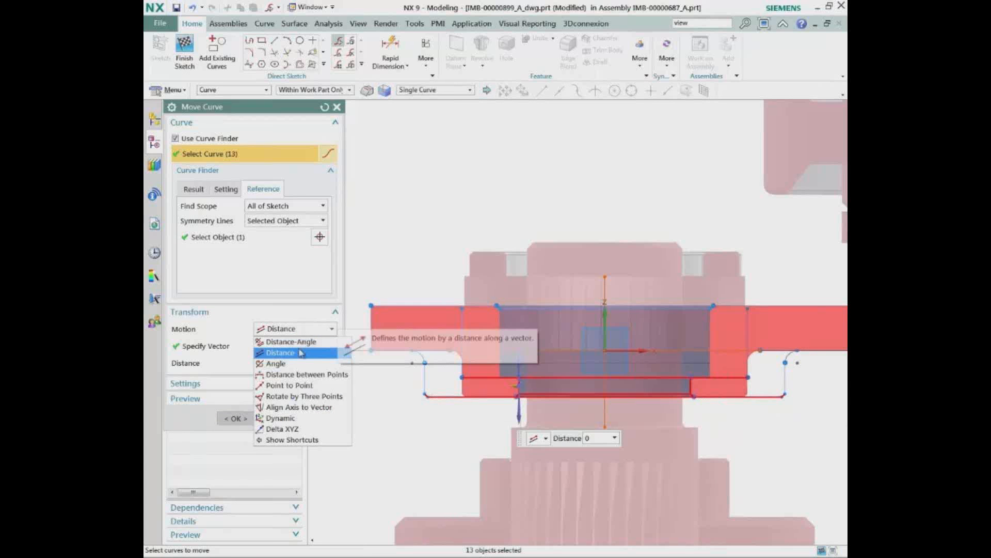
pyautogui.click(298, 385)
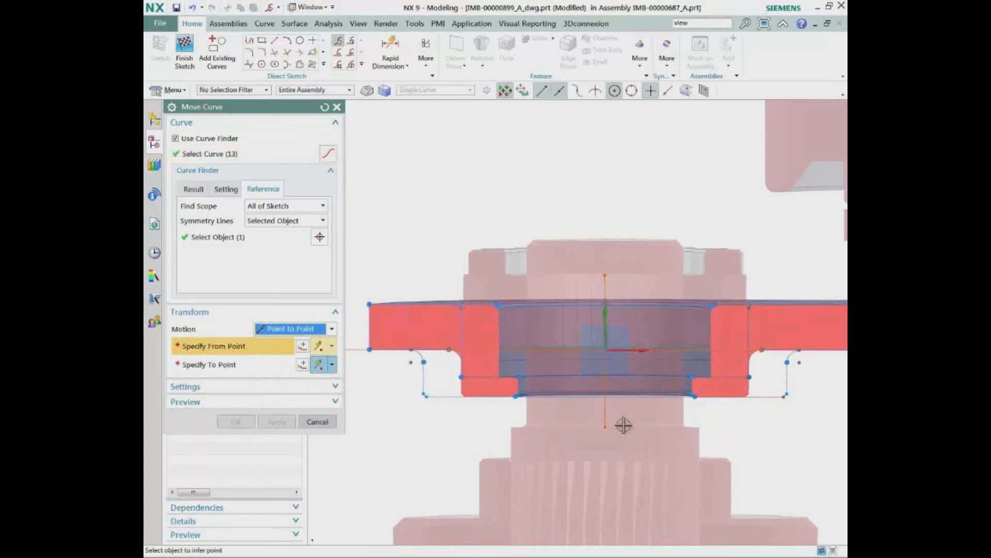
pyautogui.click(608, 397)
pyautogui.moveTo(704, 469); pyautogui.dragTo(736, 445, button='middle')
pyautogui.click(612, 453)
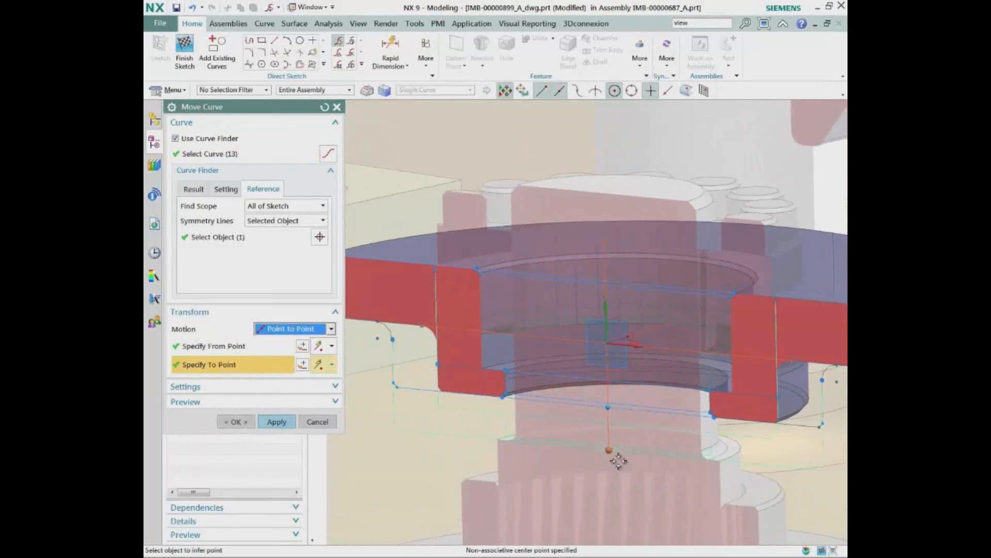
pyautogui.moveTo(585, 456); pyautogui.dragTo(387, 405, button='middle')
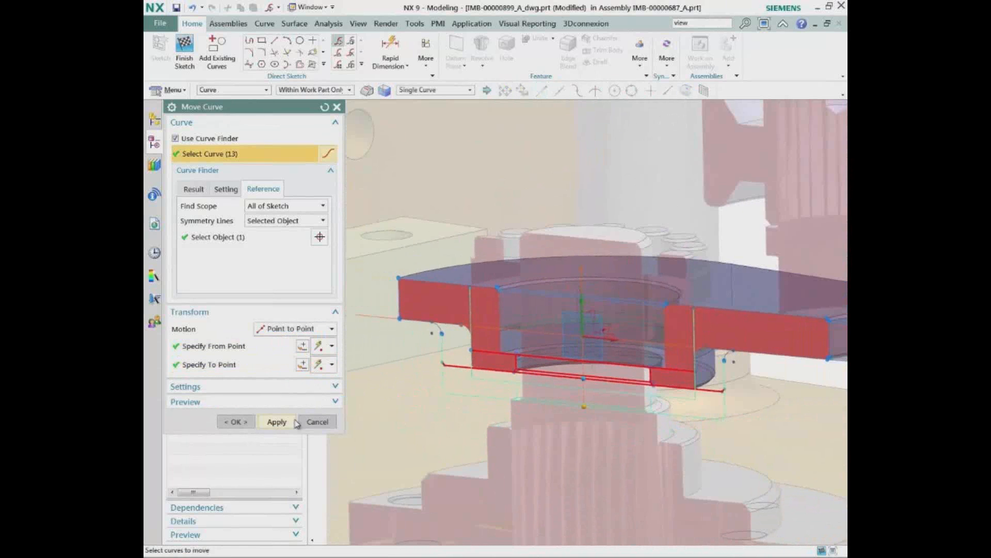
pyautogui.click(278, 421)
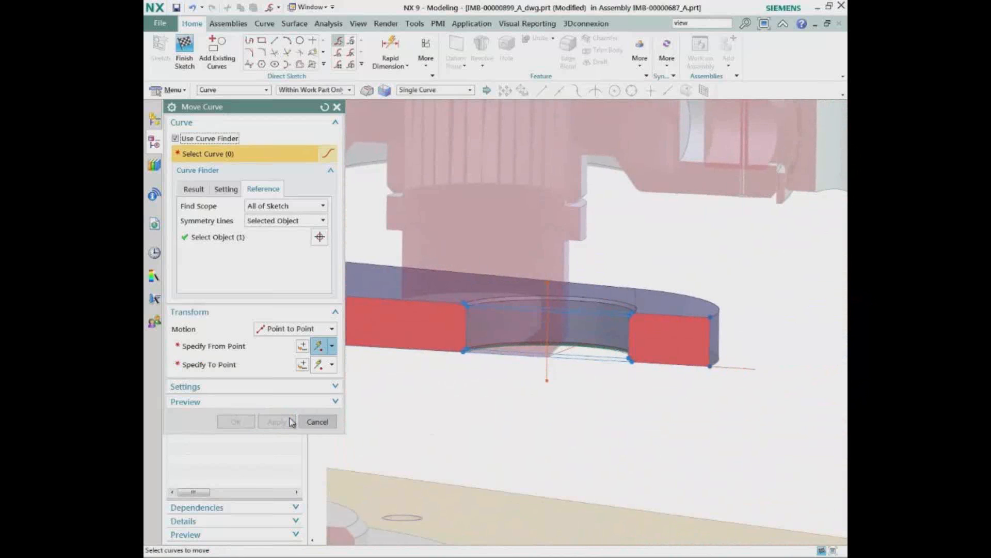
# Move the small end's hole and outer edge curves point to point onto the upper shaft's axis and finish the side-view sketch
pyautogui.hotkey('shift', 'F8')
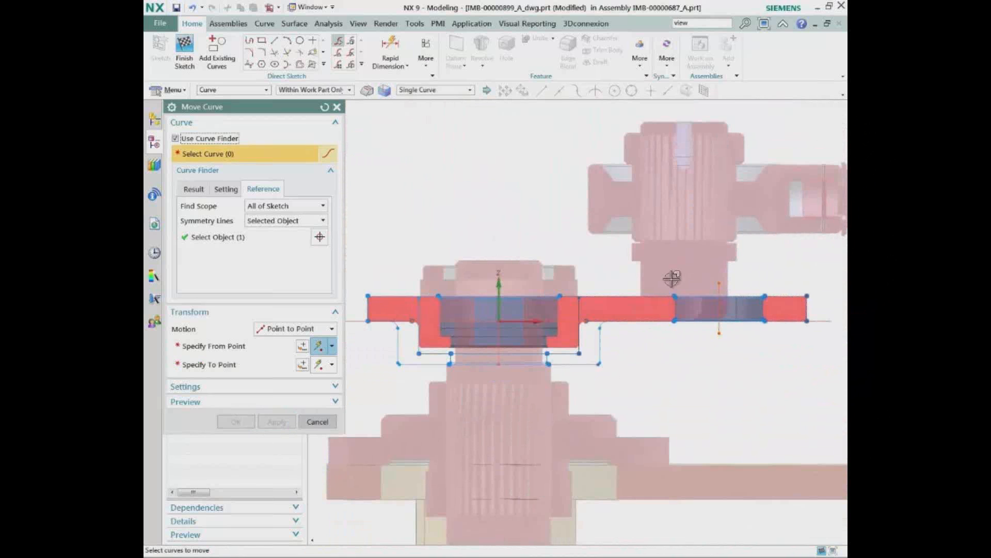
pyautogui.moveTo(652, 269); pyautogui.dragTo(830, 364)
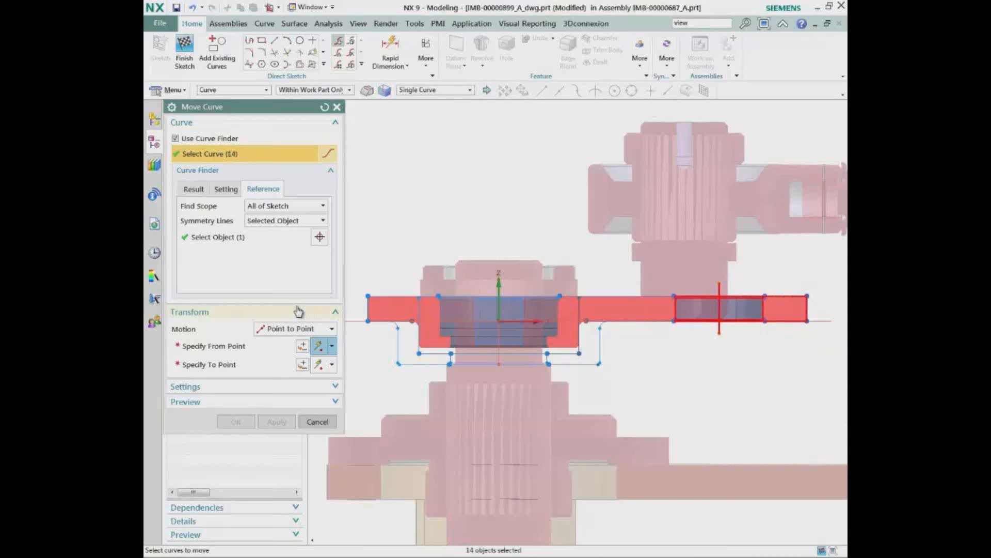
pyautogui.click(256, 351)
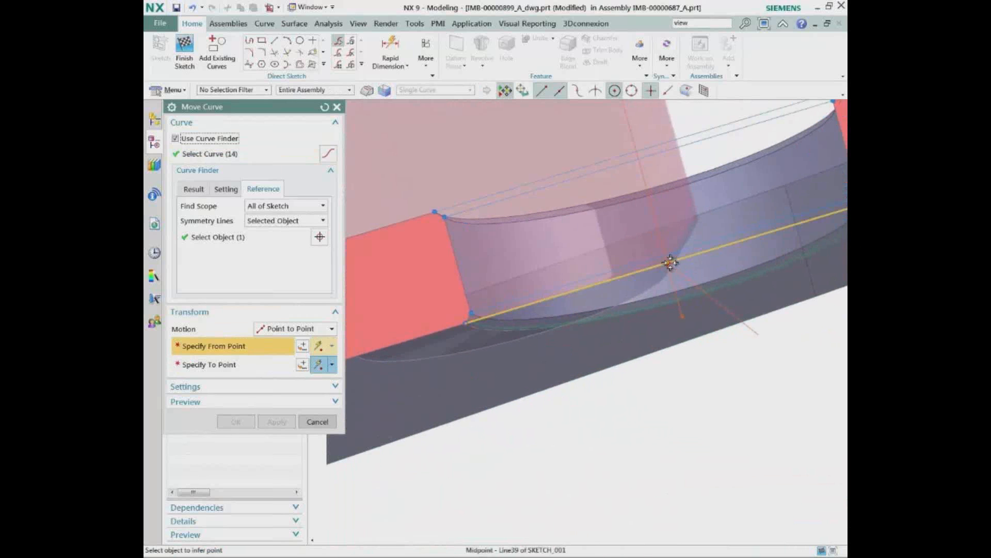
pyautogui.click(666, 260)
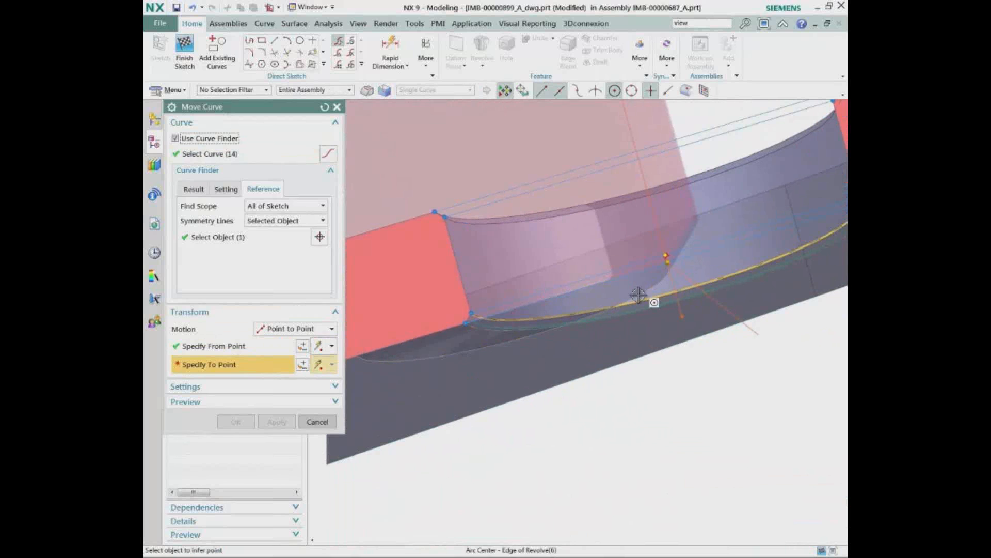
pyautogui.click(638, 294)
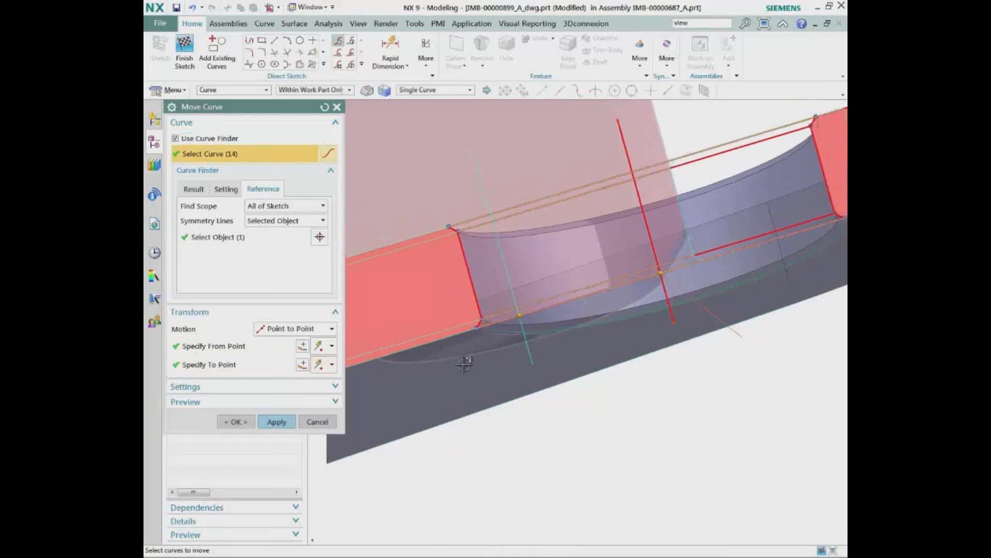
pyautogui.click(275, 421)
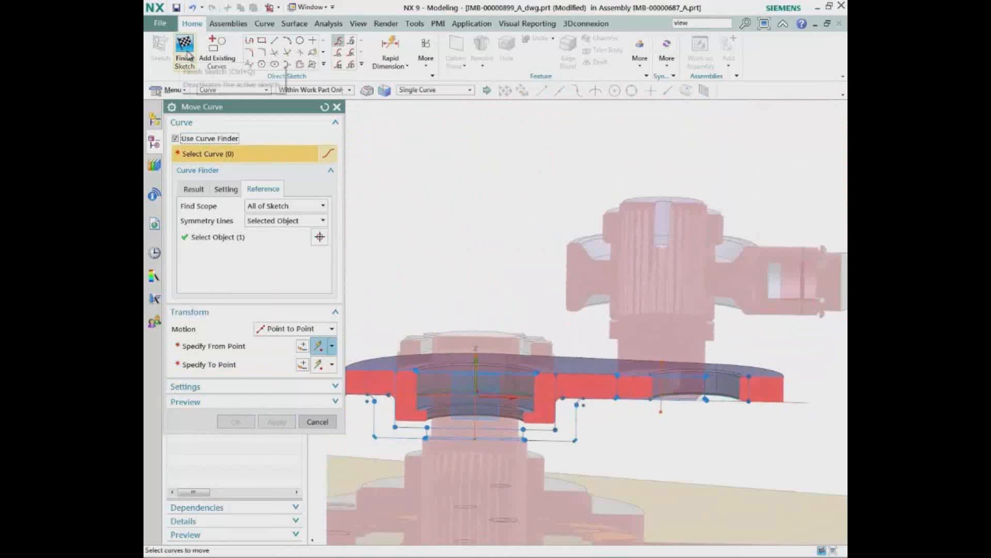
pyautogui.click(187, 53)
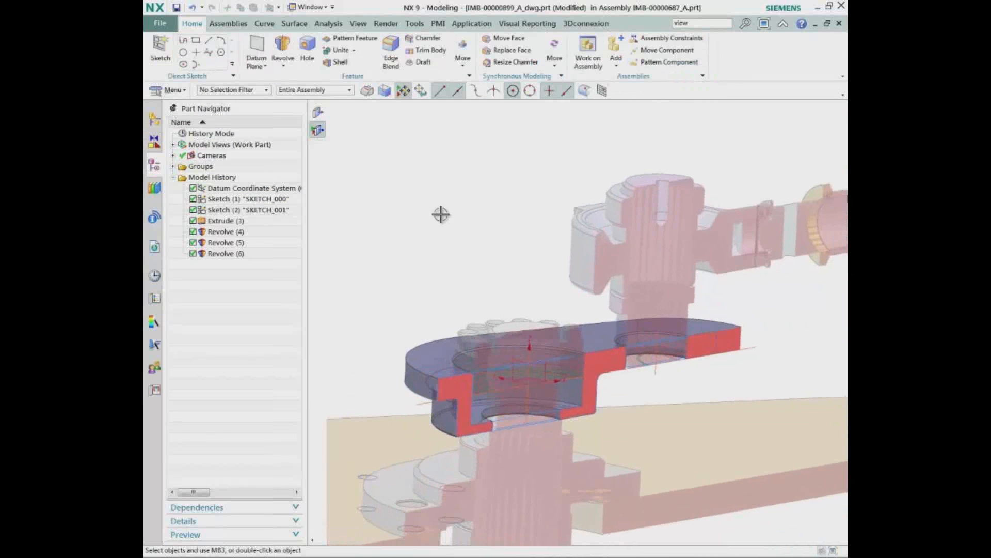
# In SKETCH_000, move the small end's outer arc, hole arc and centerline point to point onto the upper shaft's center, and finish the sketch
pyautogui.click(287, 199)
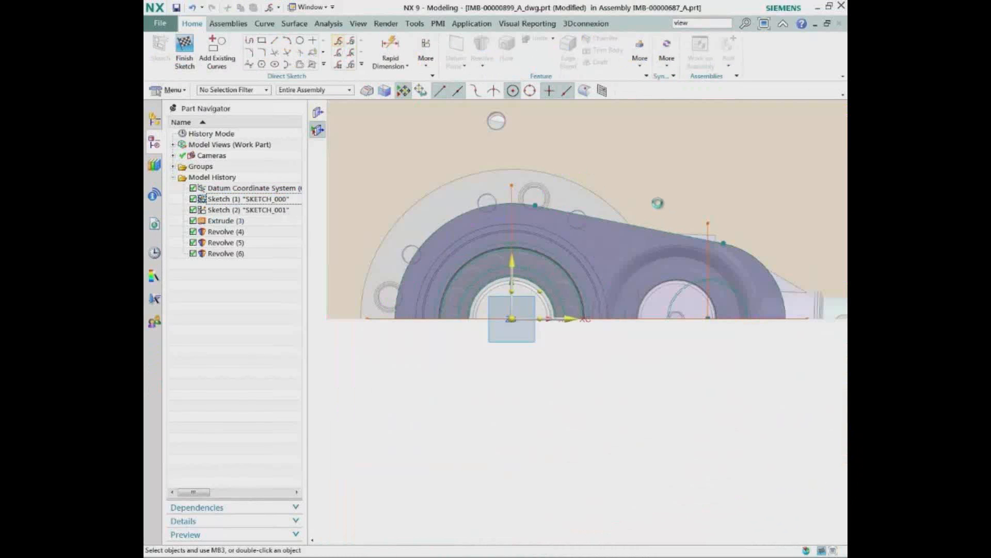
pyautogui.moveTo(641, 191); pyautogui.dragTo(773, 389)
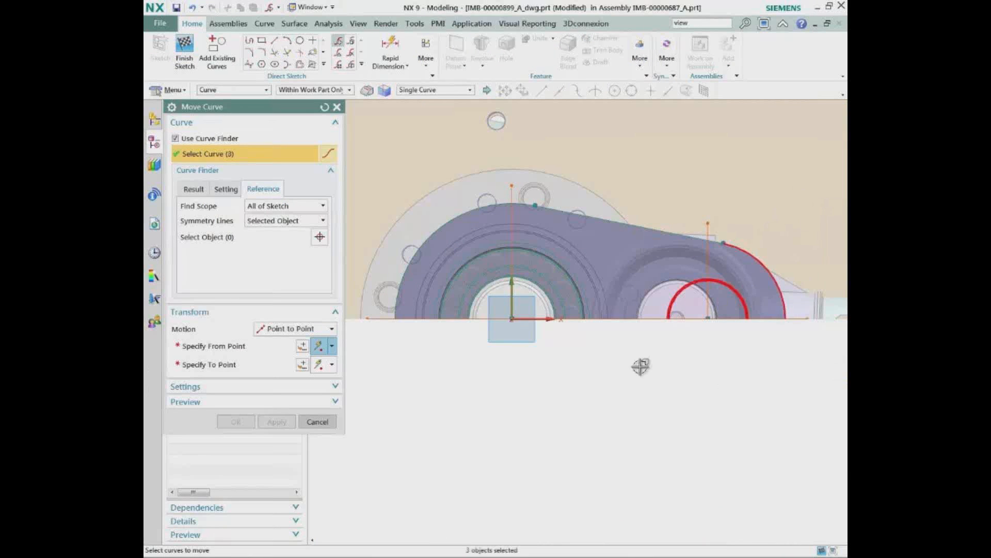
pyautogui.click(251, 346)
pyautogui.scroll(5, 630, 310)
pyautogui.click(604, 278)
pyautogui.moveTo(603, 323); pyautogui.dragTo(516, 345, button='middle')
pyautogui.click(515, 345)
pyautogui.scroll(-4, 449, 343)
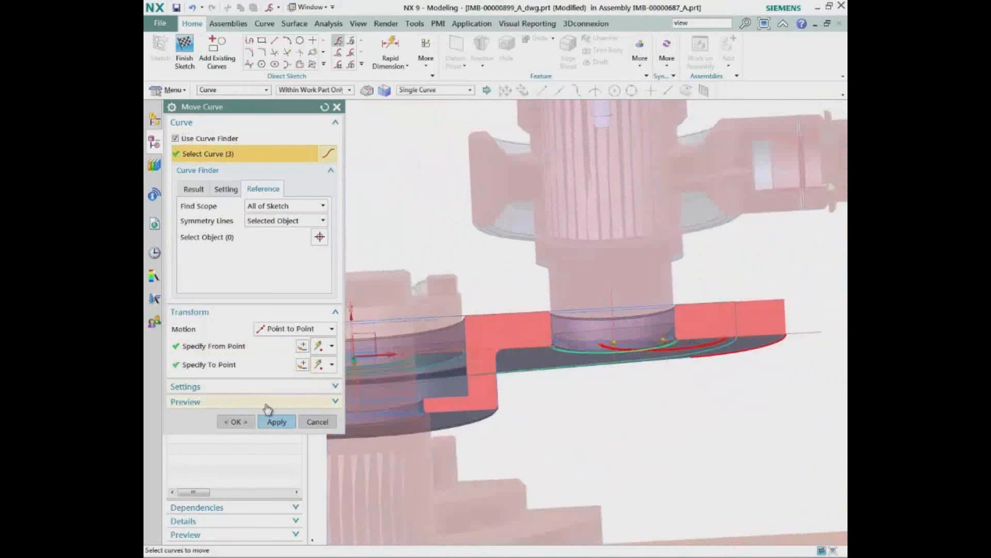
pyautogui.click(274, 421)
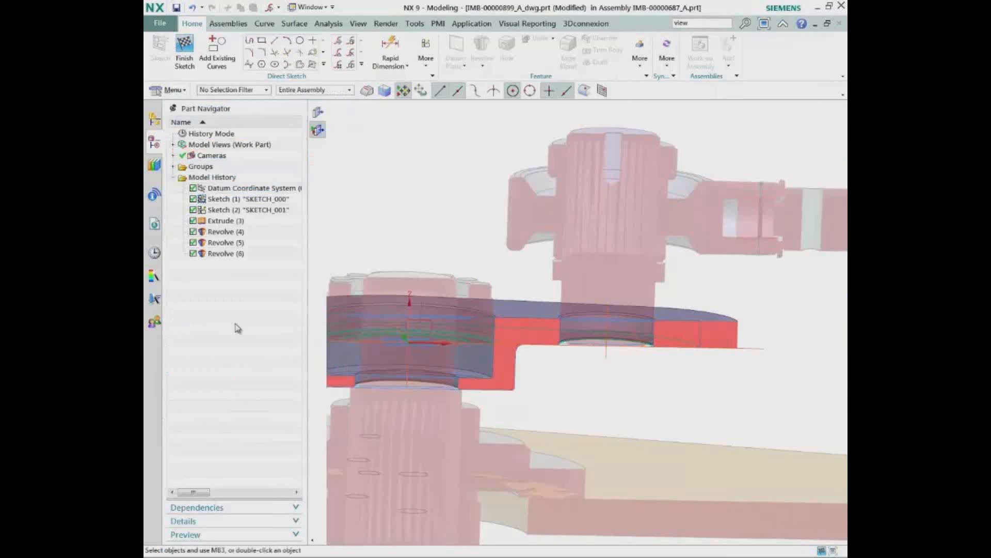
pyautogui.click(188, 50)
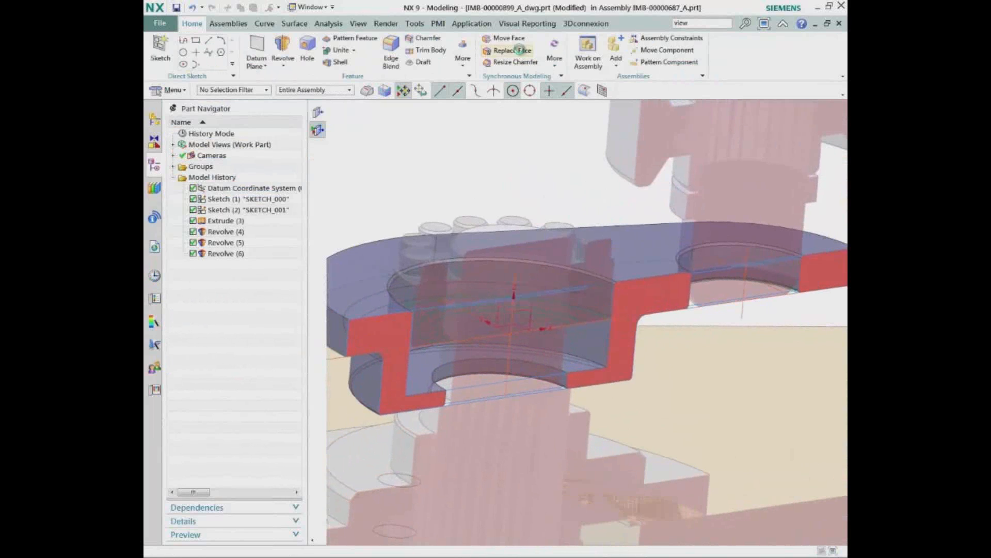
# Replace the large bore's cylindrical wall with the bolted flange's outer cylindrical face, using a 0.5 mm offset
pyautogui.click(512, 49)
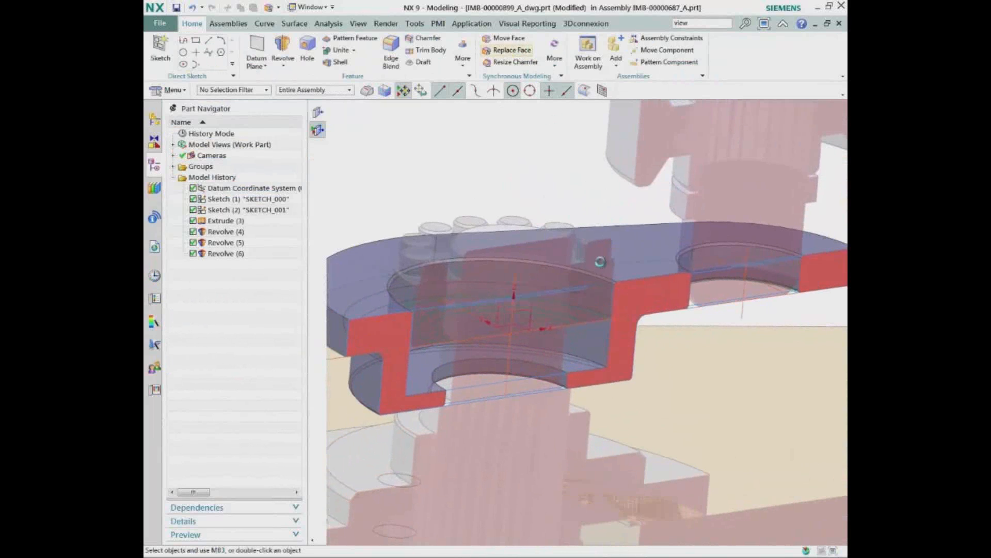
pyautogui.click(589, 342)
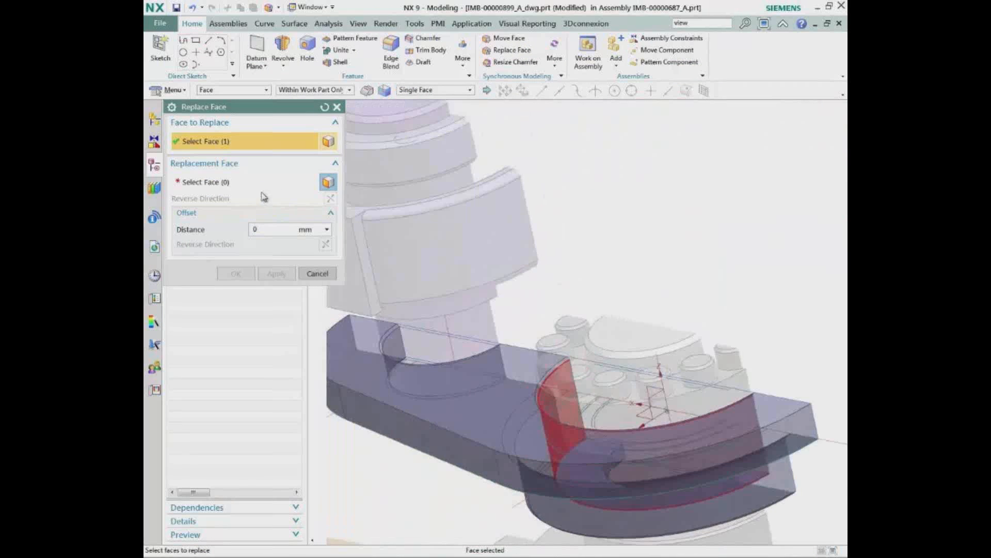
pyautogui.click(263, 187)
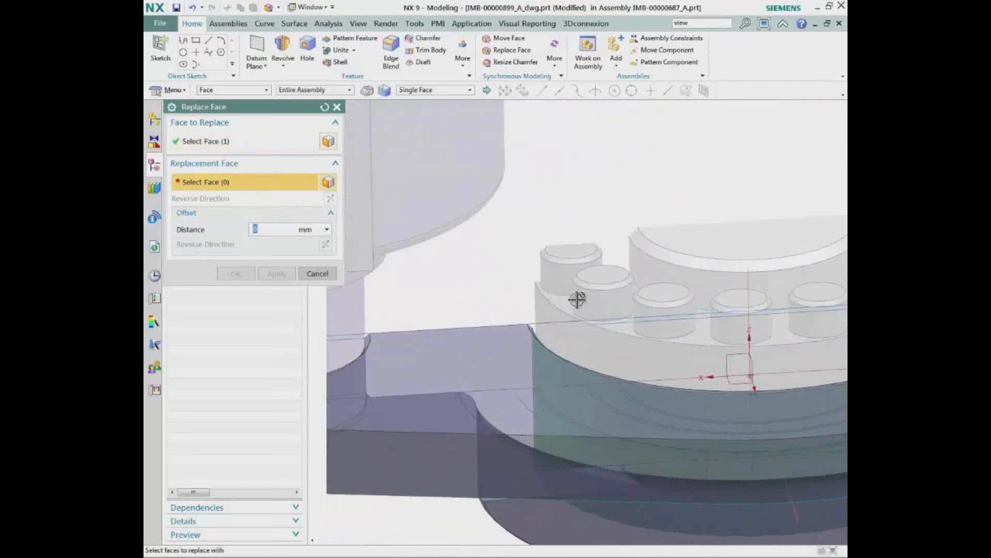
pyautogui.click(493, 302)
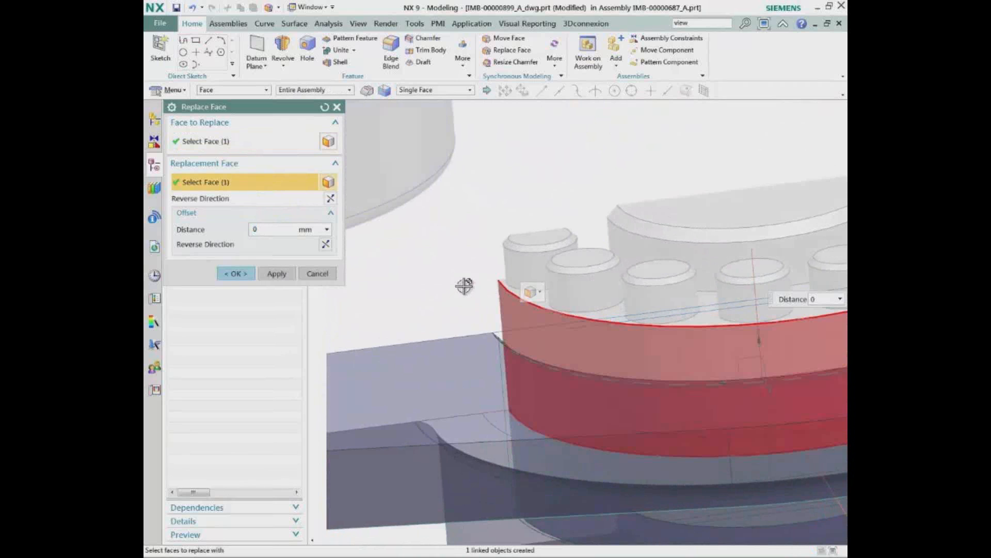
pyautogui.doubleClick(287, 231)
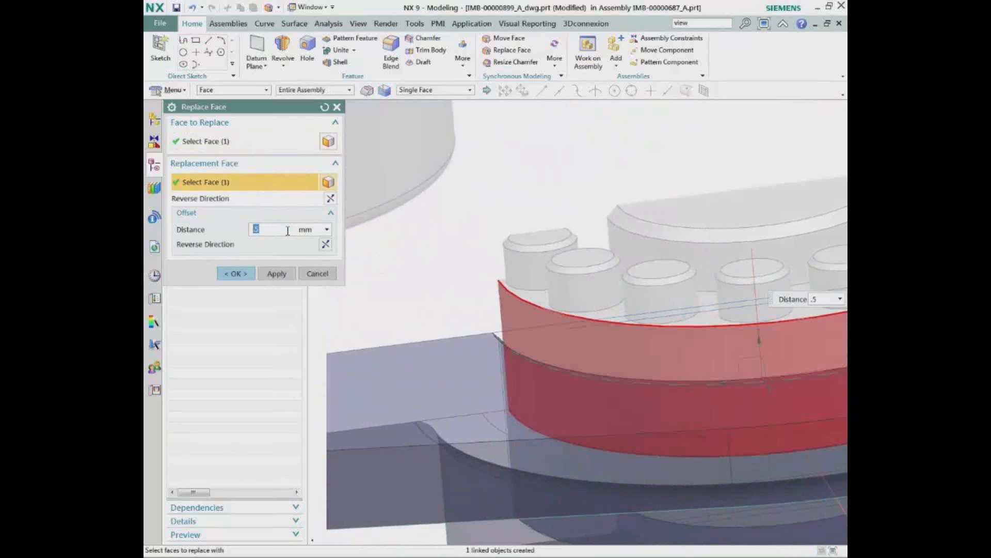
pyautogui.click(277, 273)
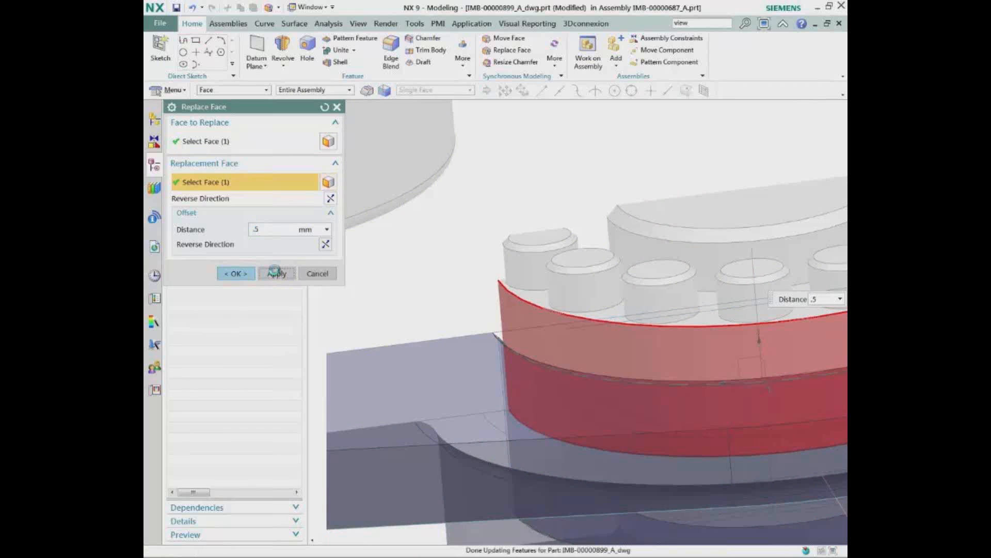
# Replace the large bore's floor face with the underside of the bolted flange, using a 0 mm offset
pyautogui.scroll(-4, 513, 229)
pyautogui.moveTo(605, 251); pyautogui.dragTo(333, 237, button='middle')
pyautogui.click(569, 377)
pyautogui.click(195, 182)
pyautogui.moveTo(416, 288); pyautogui.dragTo(530, 346, button='middle')
pyautogui.click(530, 345)
pyautogui.middleClick(772, 256)
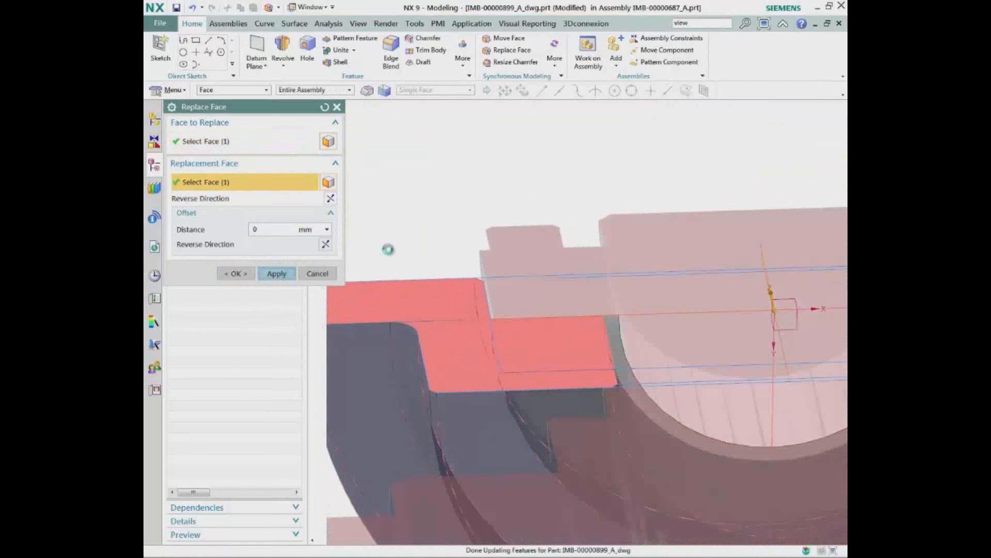
# Replace the boss's smaller inner bore face with the lower shaft's cylindrical face, using a 0 mm offset
pyautogui.moveTo(414, 232); pyautogui.dragTo(600, 369, button='middle')
pyautogui.click(598, 370)
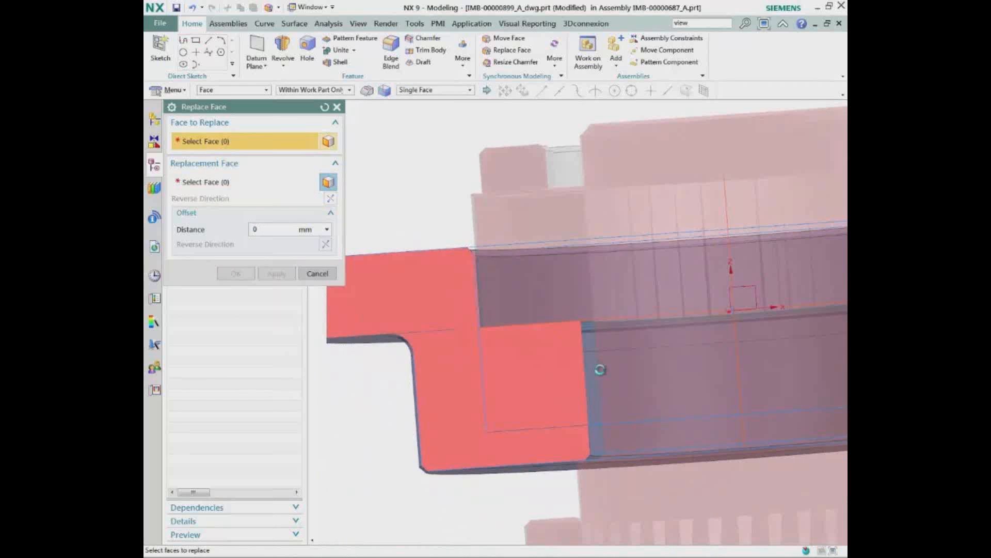
pyautogui.click(248, 187)
pyautogui.moveTo(310, 199); pyautogui.dragTo(770, 223, button='middle')
pyautogui.click(682, 210)
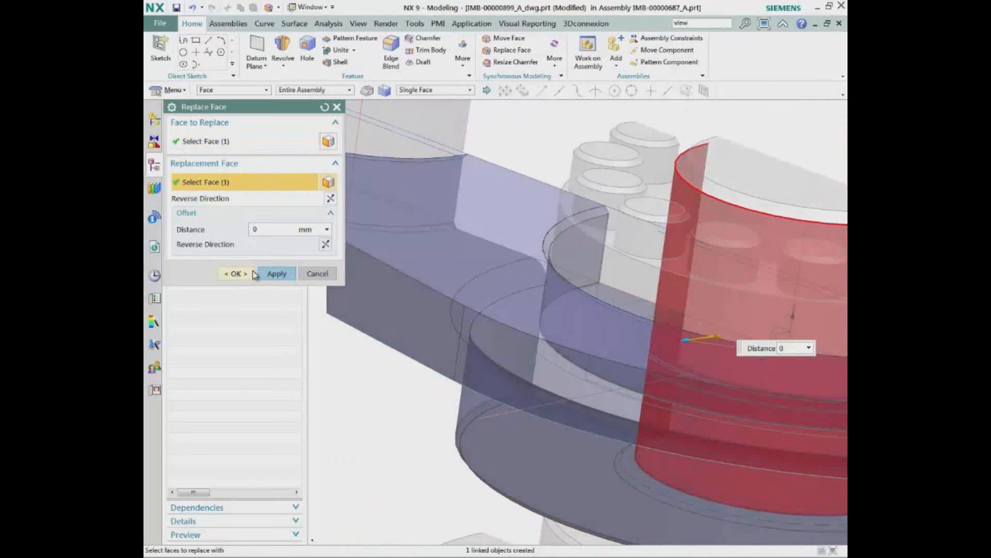
pyautogui.click(229, 274)
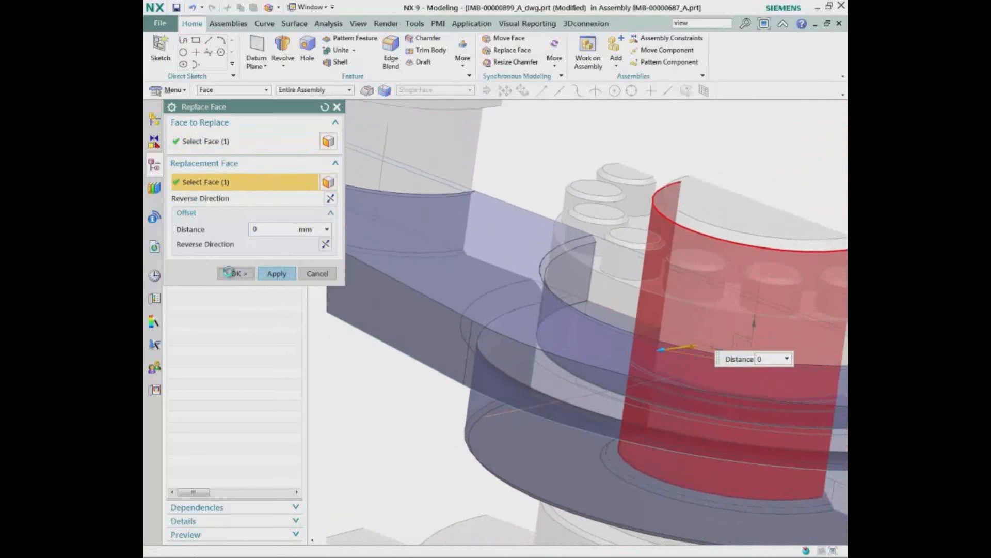
# Move the arm's top face and the chamfers of both holes upward by 20.5 mm with Move Face
pyautogui.moveTo(542, 155); pyautogui.dragTo(664, 201, button='middle')
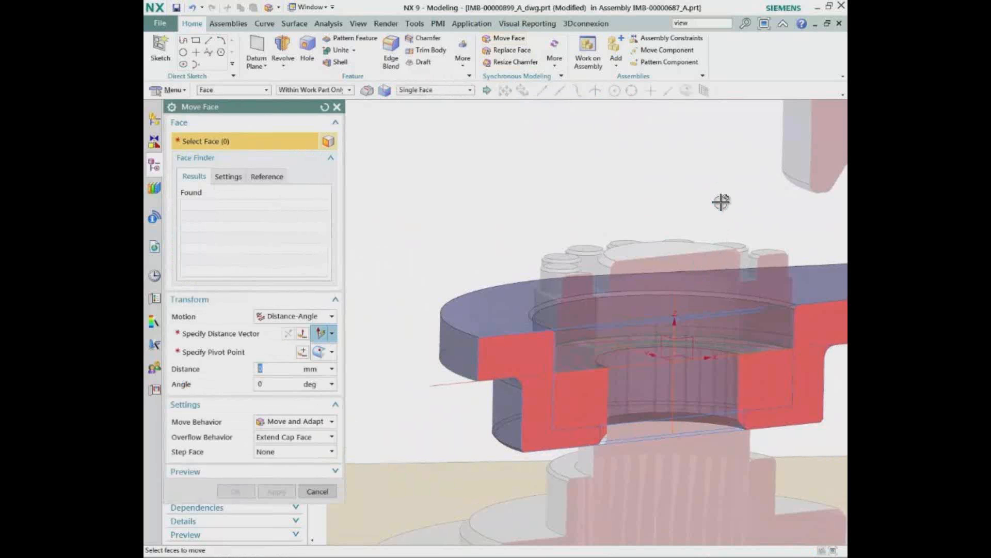
pyautogui.scroll(5, 690, 235)
pyautogui.click(430, 261)
pyautogui.click(429, 260)
pyautogui.click(659, 194)
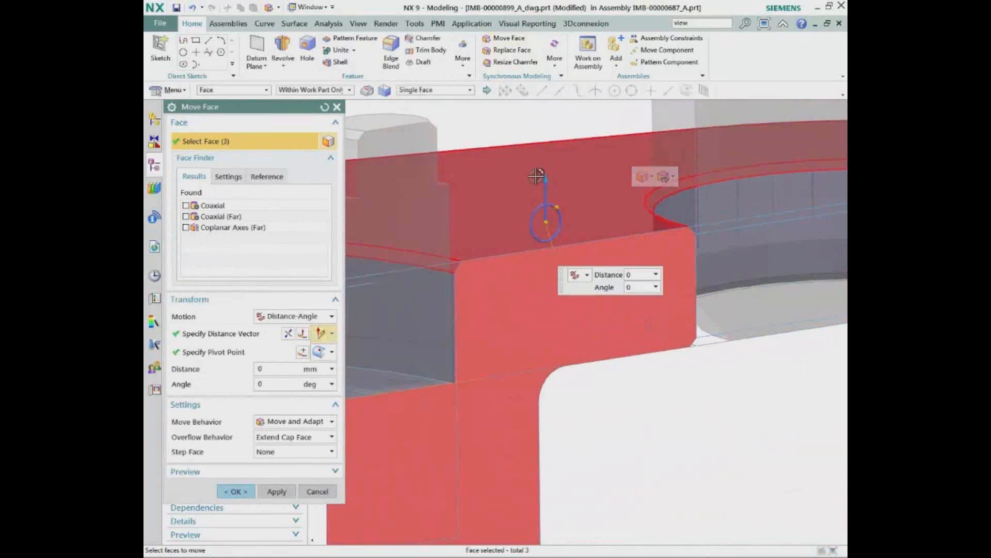
pyautogui.rightClick(545, 179)
pyautogui.click(580, 211)
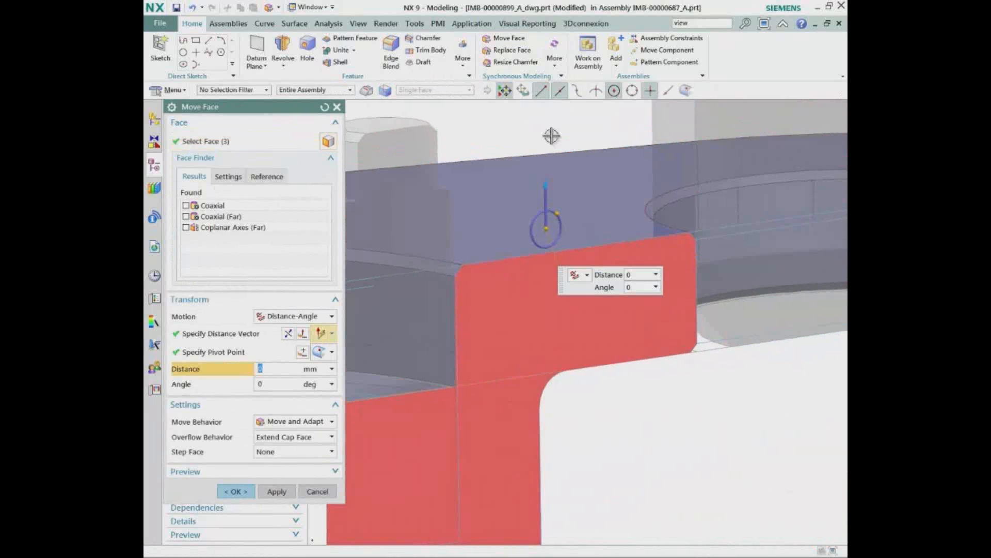
pyautogui.write('20.5')
pyautogui.press('Return')
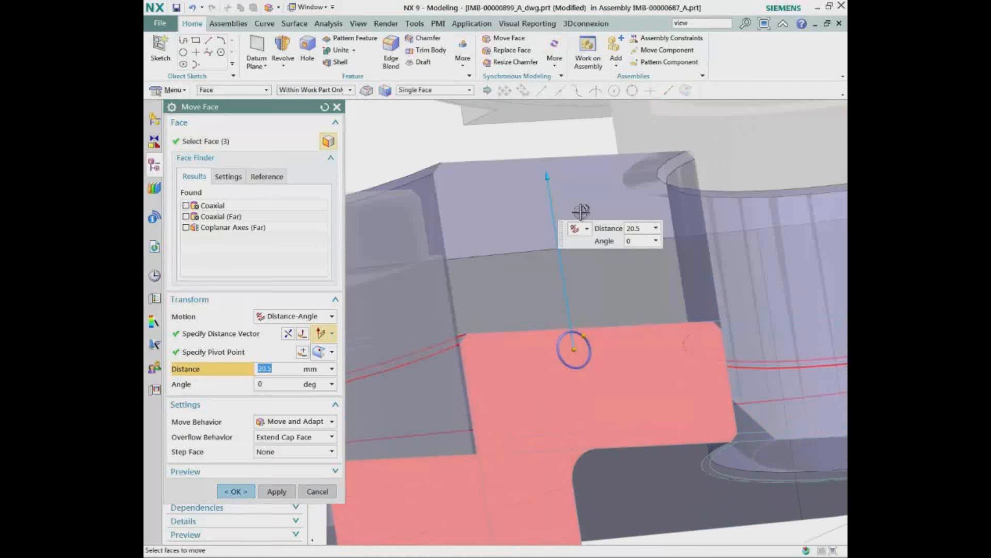
pyautogui.moveTo(529, 182); pyautogui.dragTo(431, 225, button='middle')
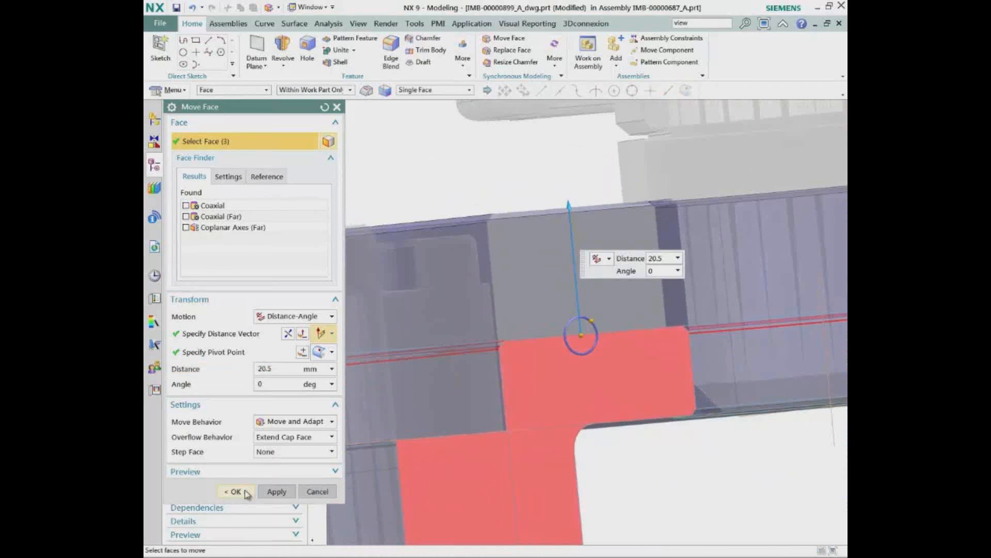
pyautogui.click(245, 492)
# Resize the five chamfers of the arm's two bores to a 2 mm symmetric offset and turn off the section clipping
pyautogui.click(513, 62)
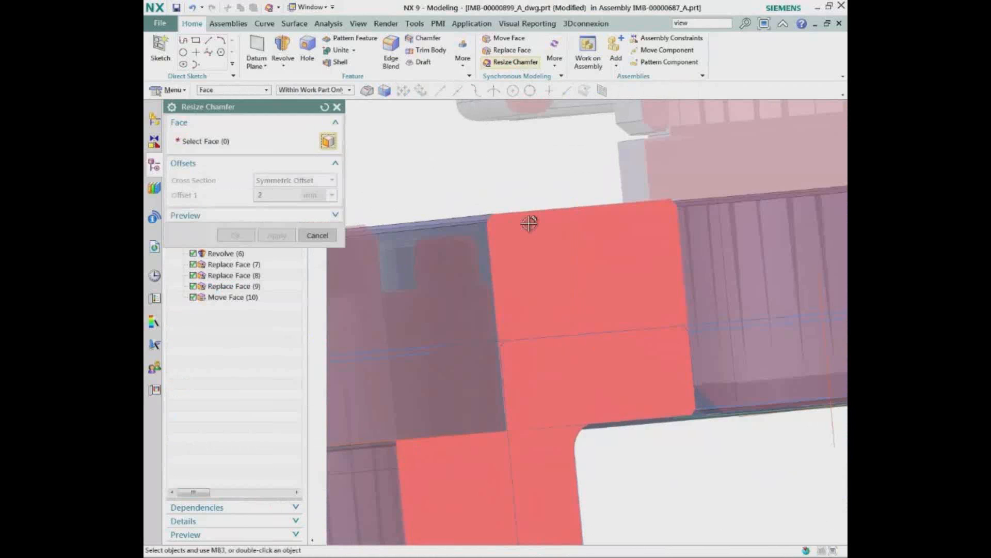
pyautogui.moveTo(529, 223); pyautogui.dragTo(516, 222, button='middle')
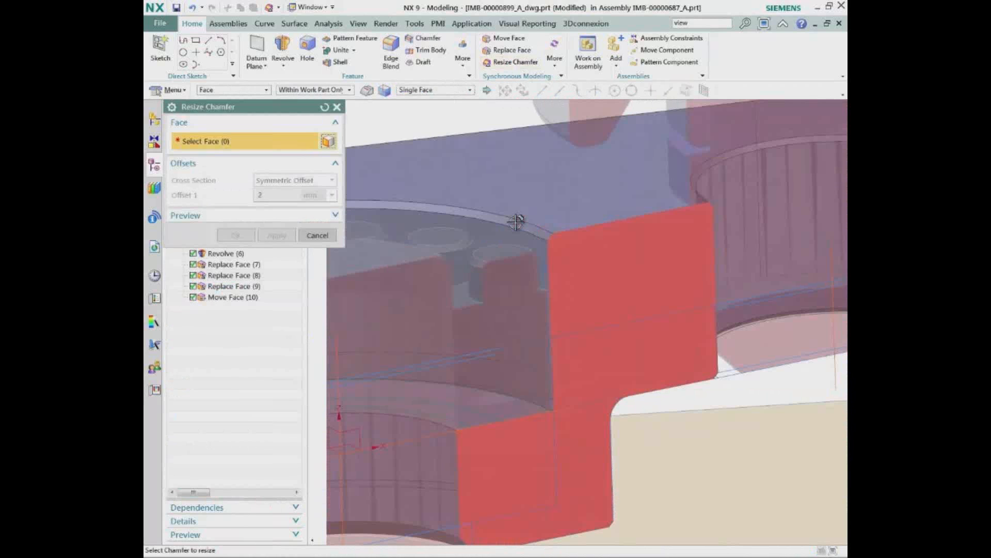
pyautogui.click(516, 222)
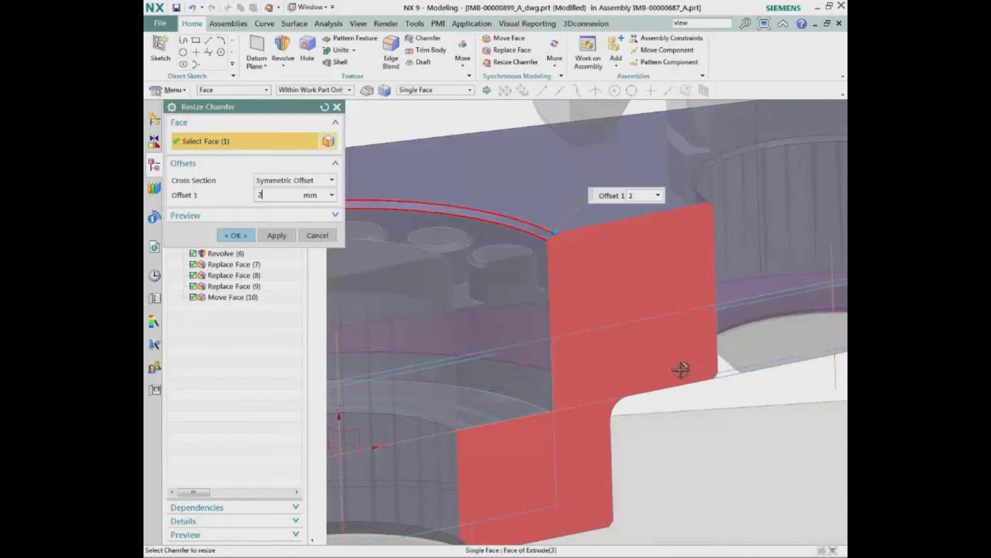
pyautogui.click(711, 170)
pyautogui.moveTo(711, 170); pyautogui.dragTo(733, 368, button='middle')
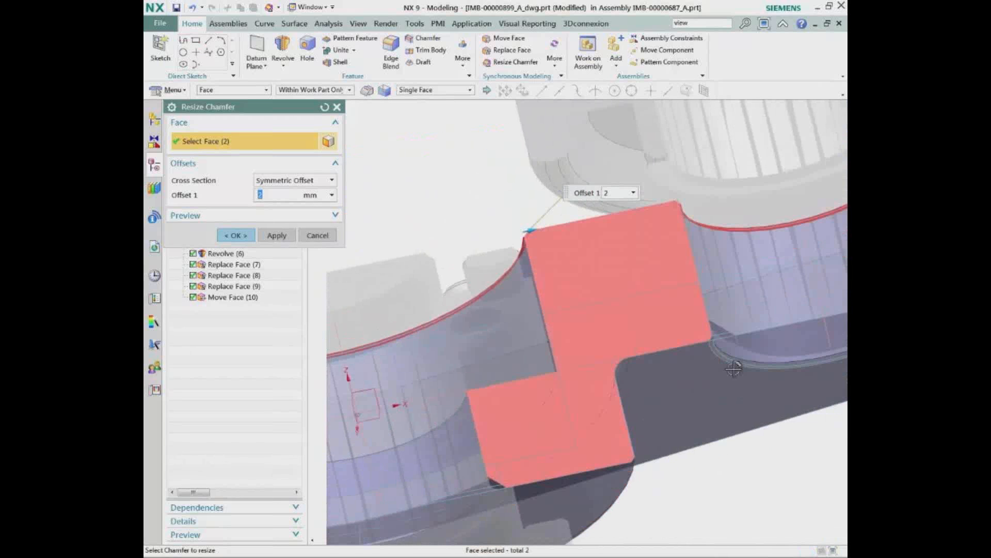
pyautogui.click(731, 361)
pyautogui.moveTo(659, 414); pyautogui.dragTo(418, 362, button='middle')
pyautogui.click(638, 467)
pyautogui.click(518, 436)
pyautogui.scroll(-3, 418, 361)
pyautogui.click(238, 235)
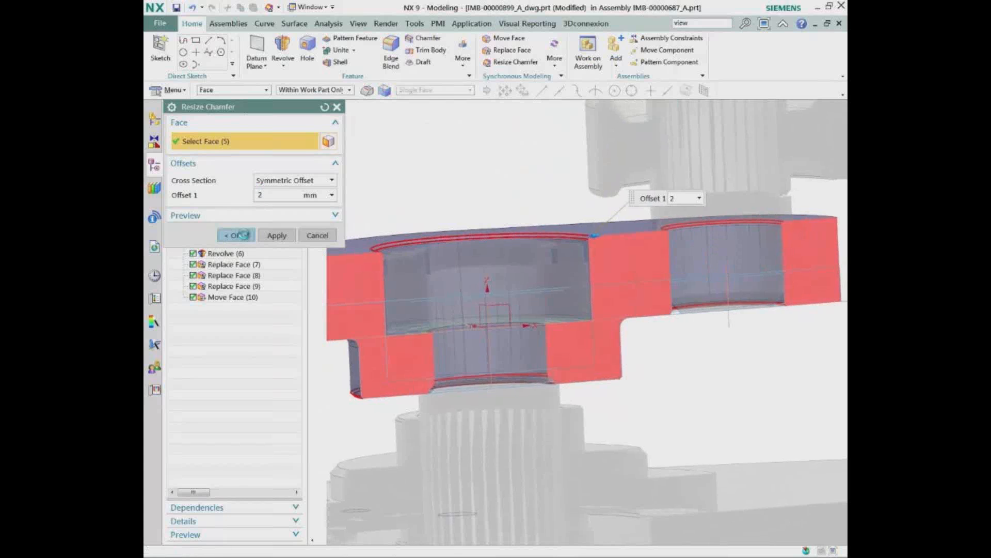
pyautogui.moveTo(351, 234); pyautogui.dragTo(437, 138, button='middle')
pyautogui.click(318, 132)
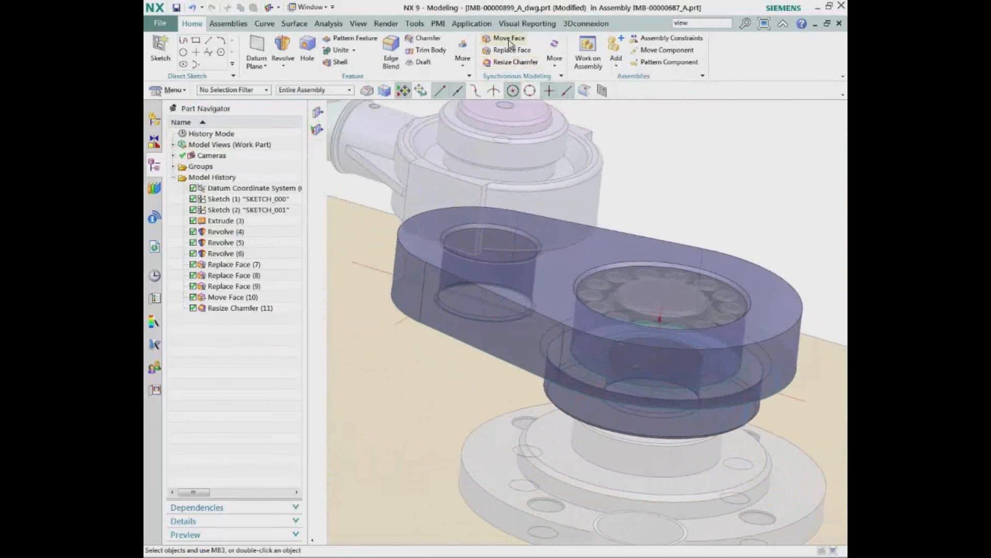
# Replace the boss's outer cylindrical face with the rounded end face of the arm, using a 0 mm offset
pyautogui.click(509, 50)
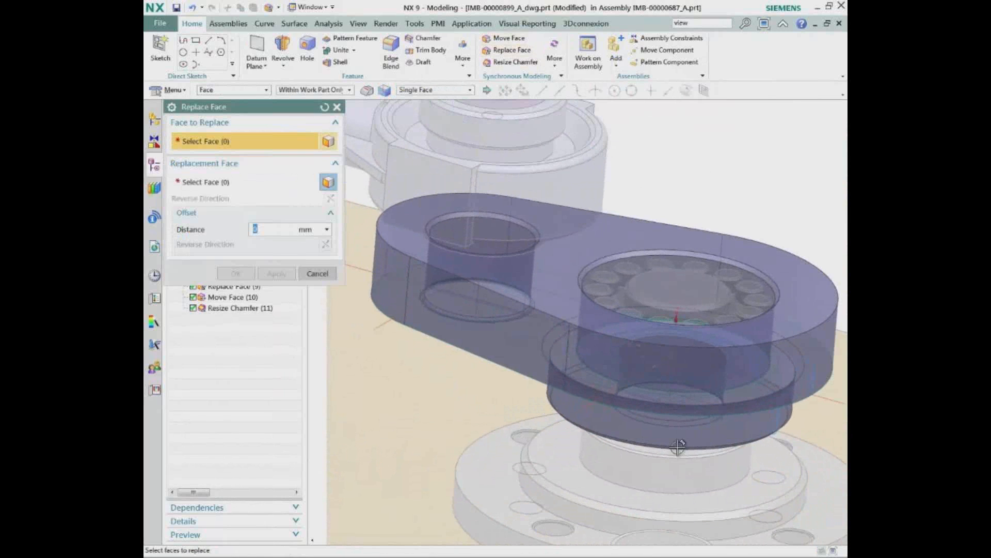
pyautogui.click(677, 438)
pyautogui.click(231, 183)
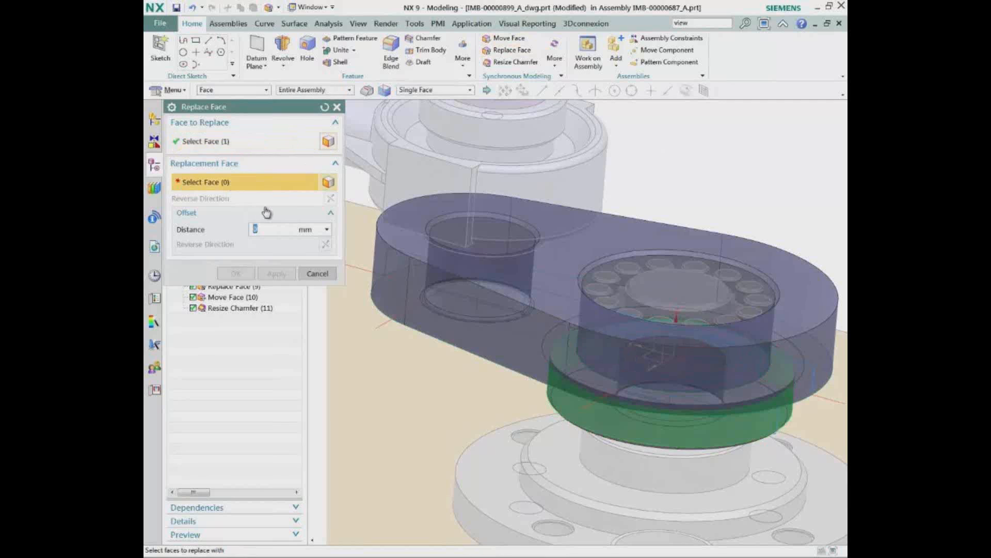
pyautogui.click(705, 383)
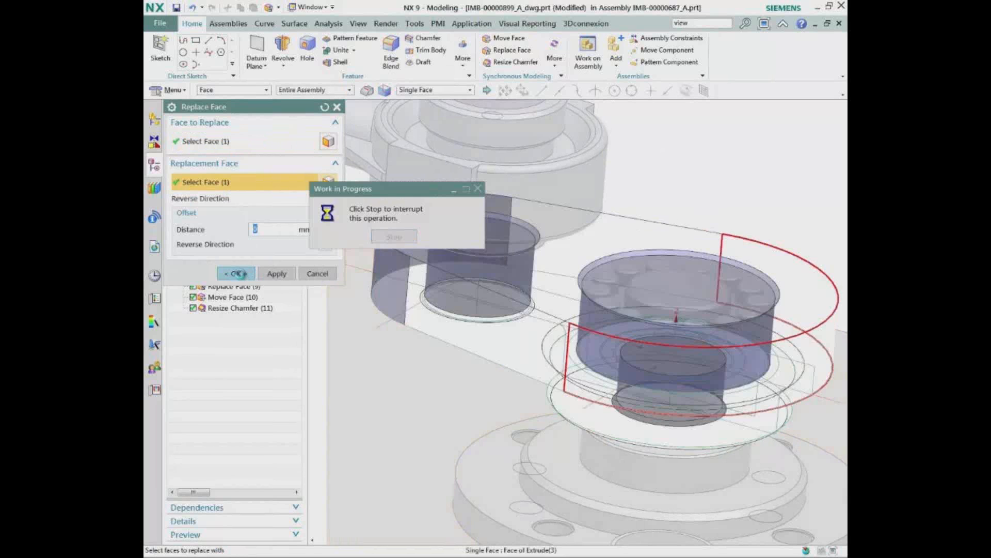
pyautogui.click(237, 273)
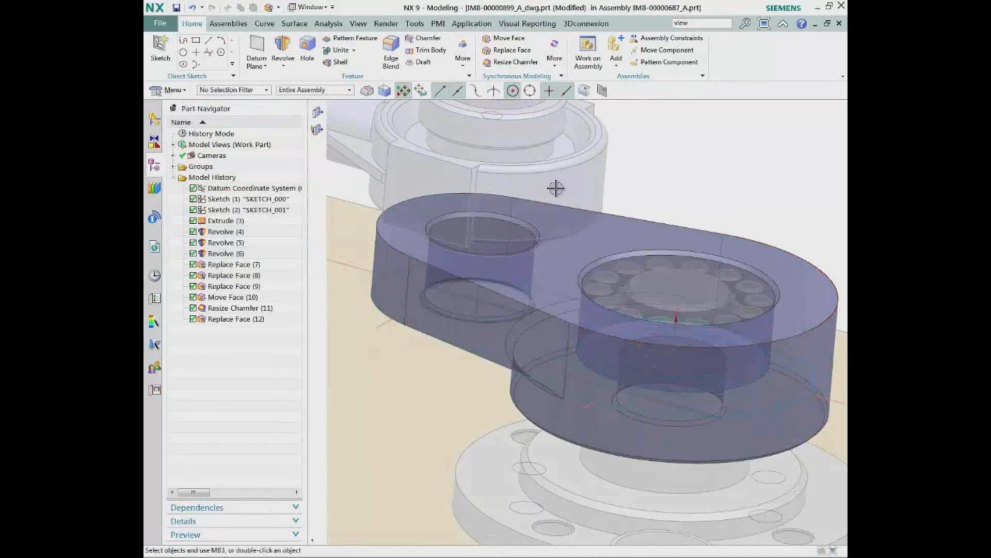
# Make the top-level assembly IMB-00000687_A the work part
pyautogui.scroll(-5, 713, 166)
pyautogui.scroll(-6, 715, 170)
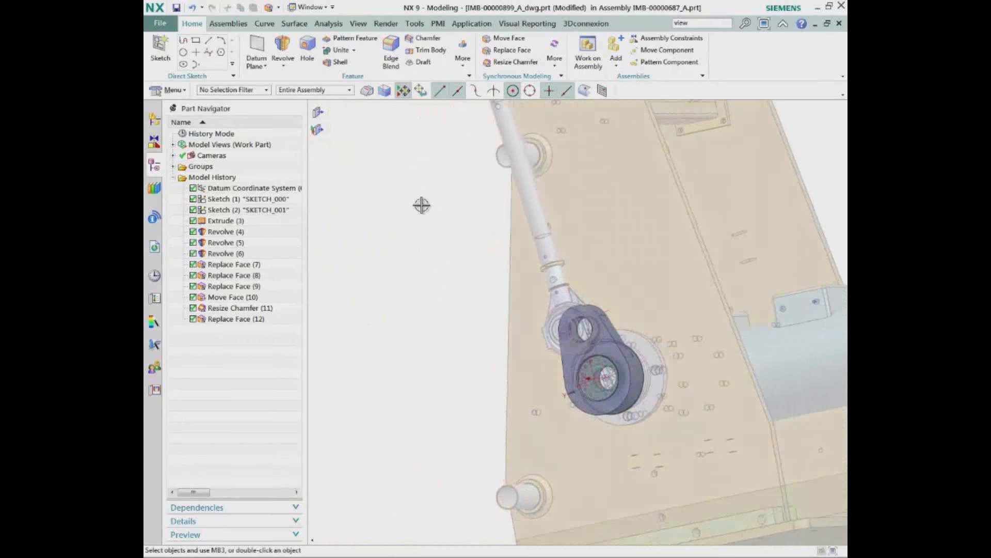
pyautogui.click(154, 119)
pyautogui.doubleClick(222, 178)
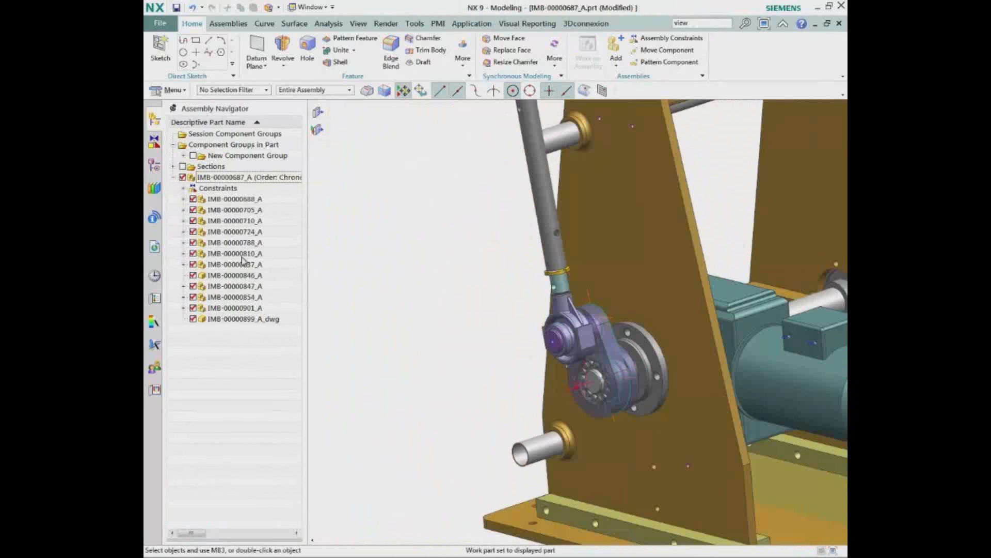
# Set up a Dynamic move of component IMB-00000899_A_dwg, not limited to the selected components, and place its handles at the large bore's centre
pyautogui.rightClick(241, 321)
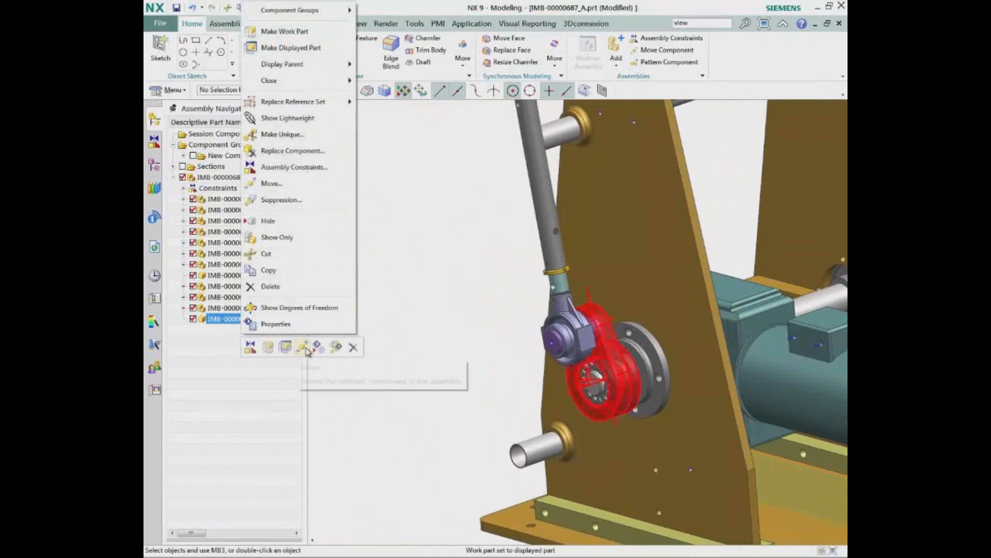
pyautogui.click(304, 346)
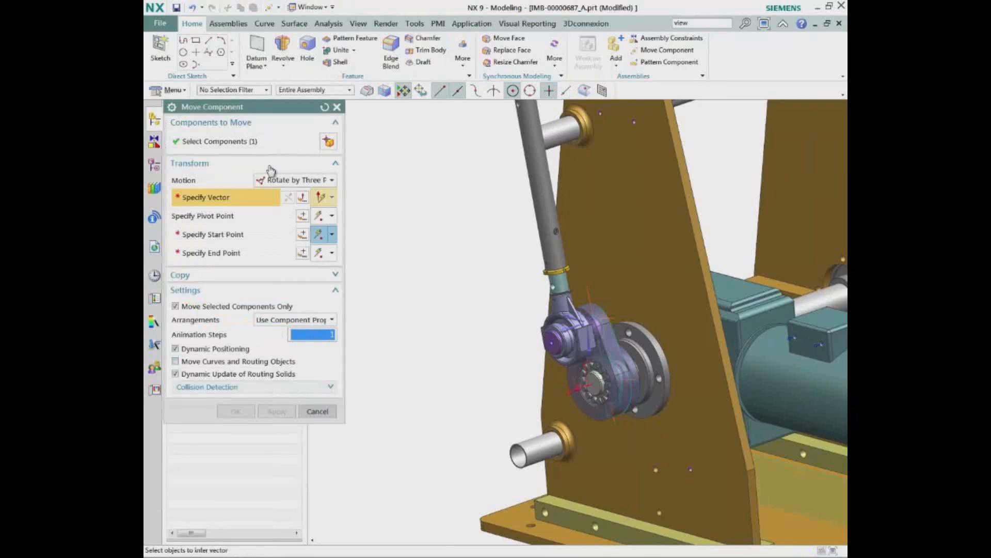
pyautogui.click(279, 180)
pyautogui.click(271, 258)
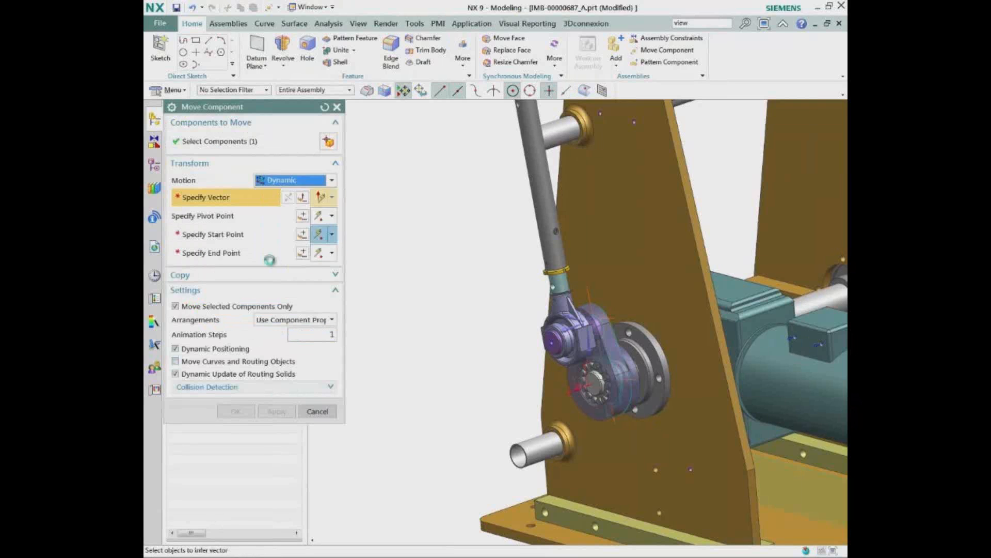
pyautogui.click(176, 262)
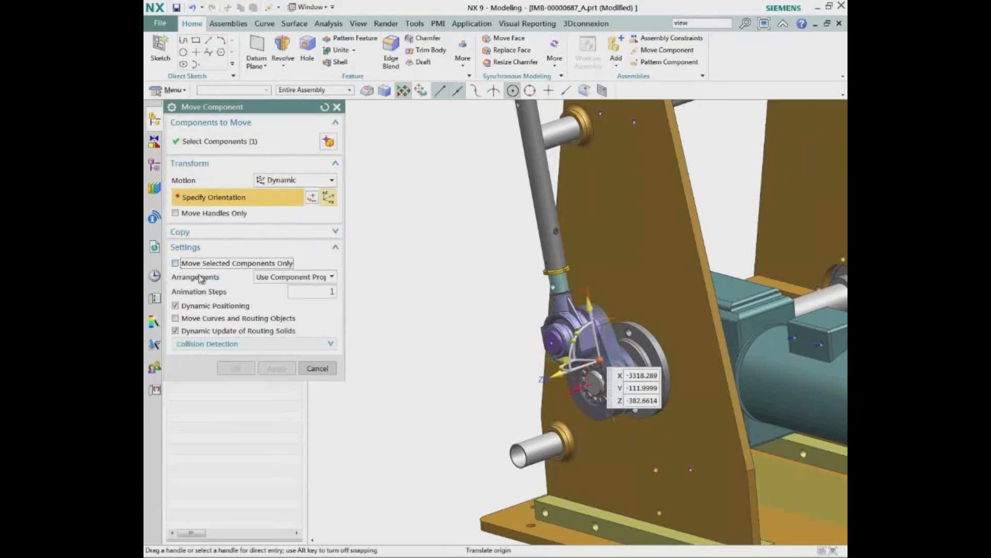
pyautogui.click(205, 214)
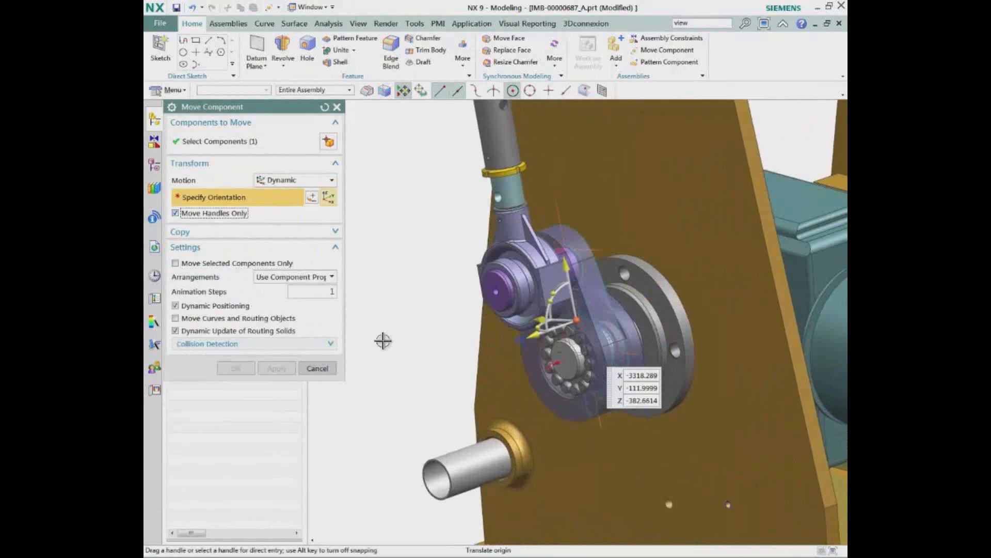
pyautogui.click(524, 391)
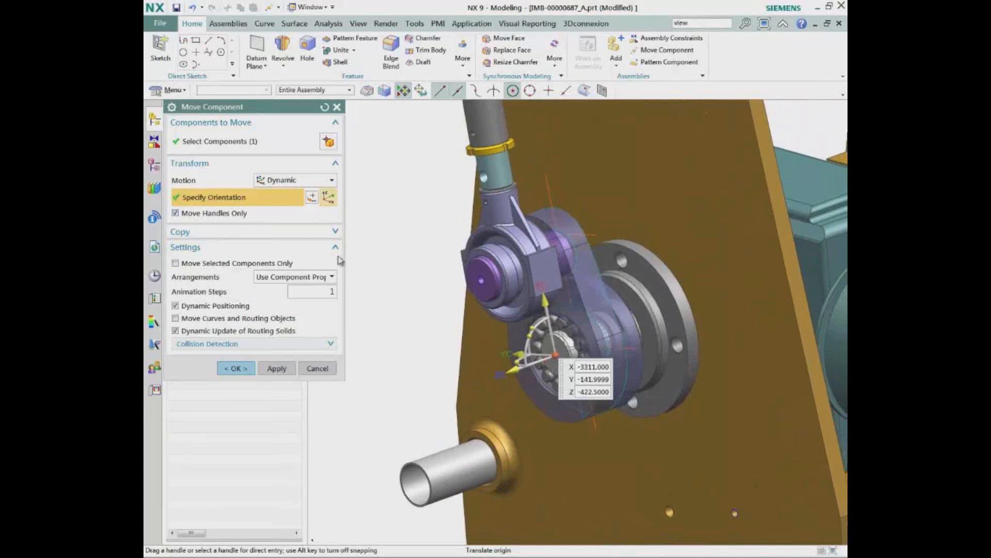
# Rotate the link arm dynamically about its drive shaft so the connected rod mechanism moves with it
pyautogui.click(207, 213)
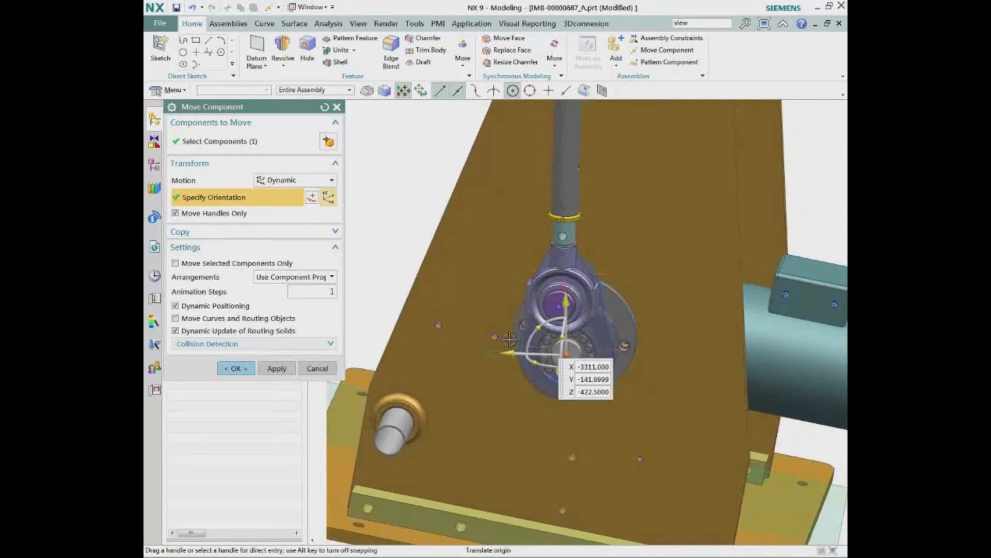
pyautogui.moveTo(526, 322); pyautogui.dragTo(430, 292)
pyautogui.click(233, 367)
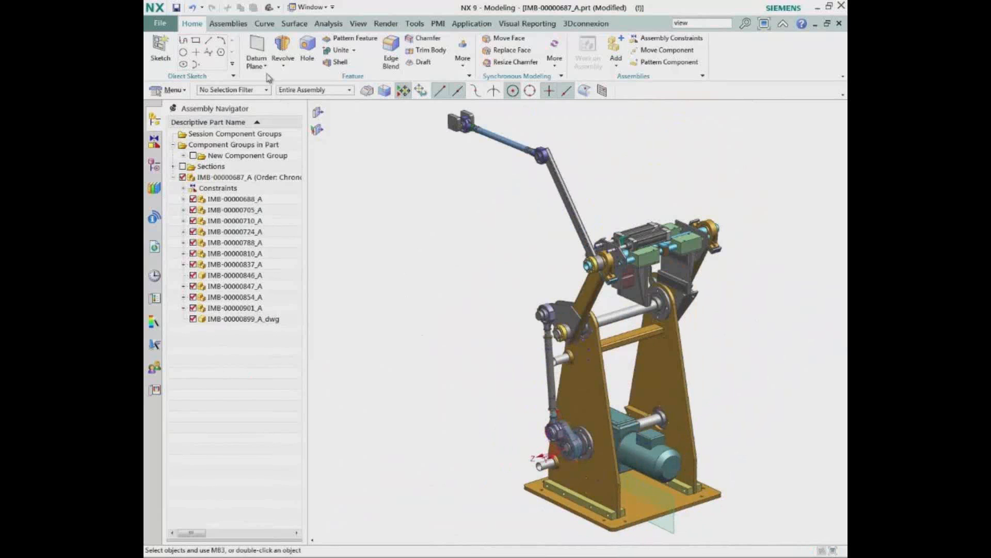
# Mirror the link arm IMB-00000899_A_dwg across the datum plane at the base with the Mirror Assemblies Wizard, using reposition solution 3 of 6
pyautogui.click(239, 26)
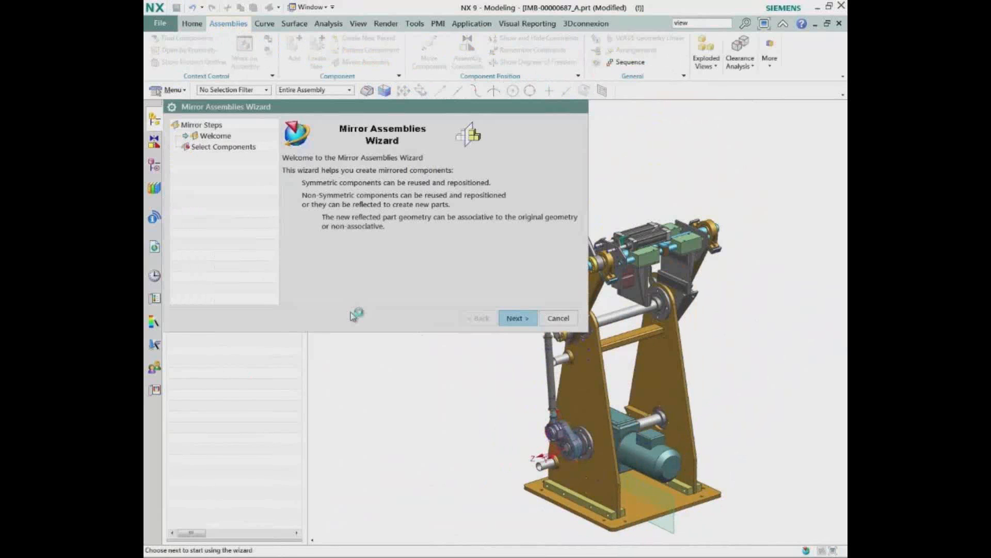
pyautogui.click(509, 317)
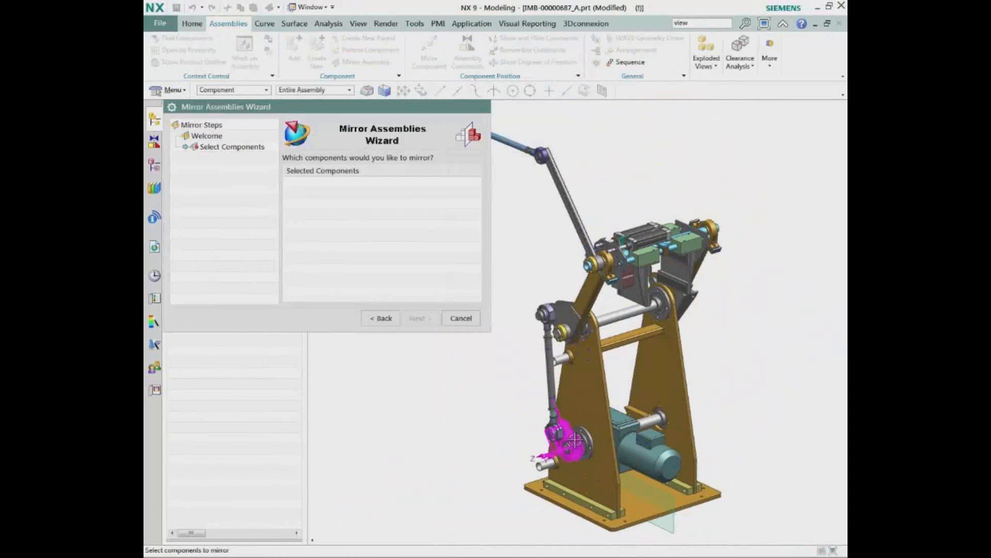
pyautogui.click(552, 453)
pyautogui.click(424, 318)
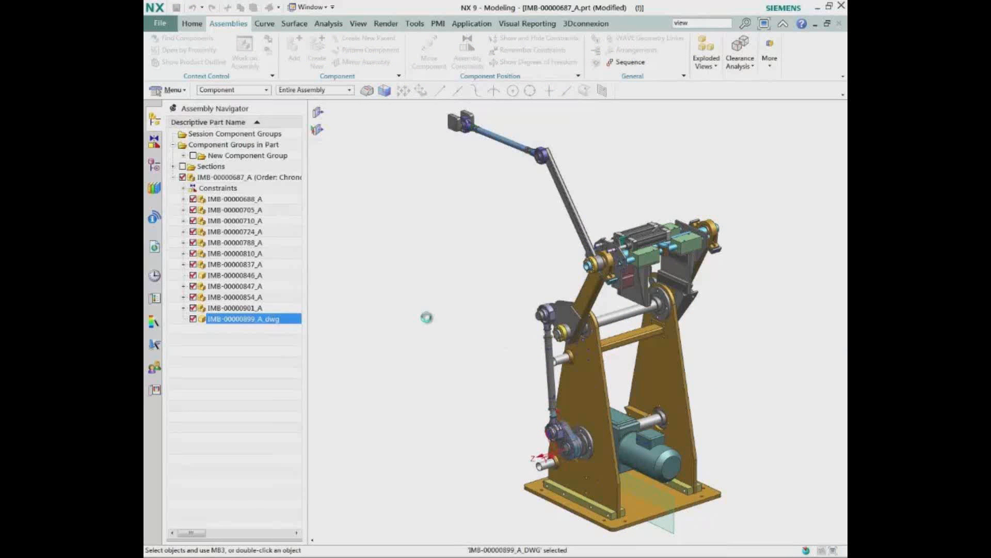
pyautogui.click(669, 526)
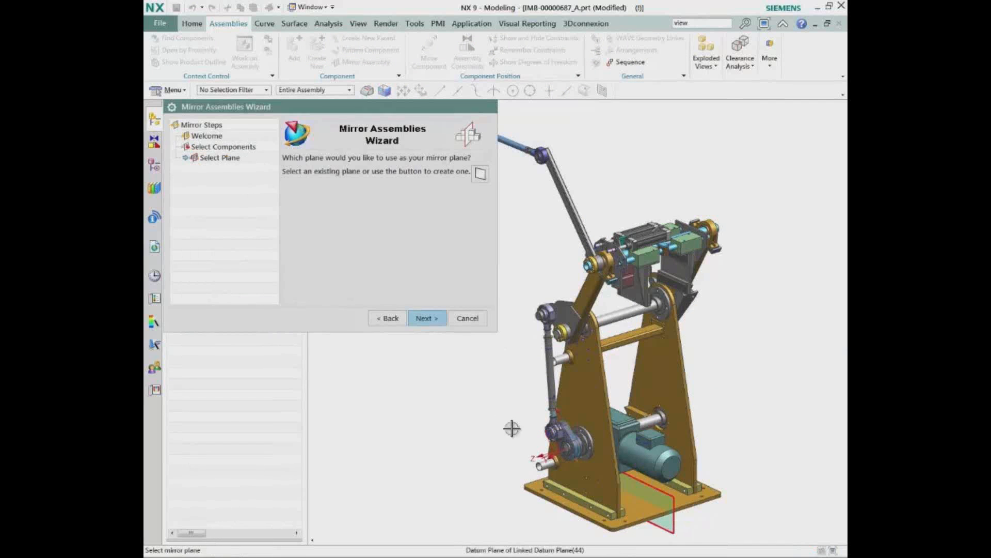
pyautogui.click(424, 317)
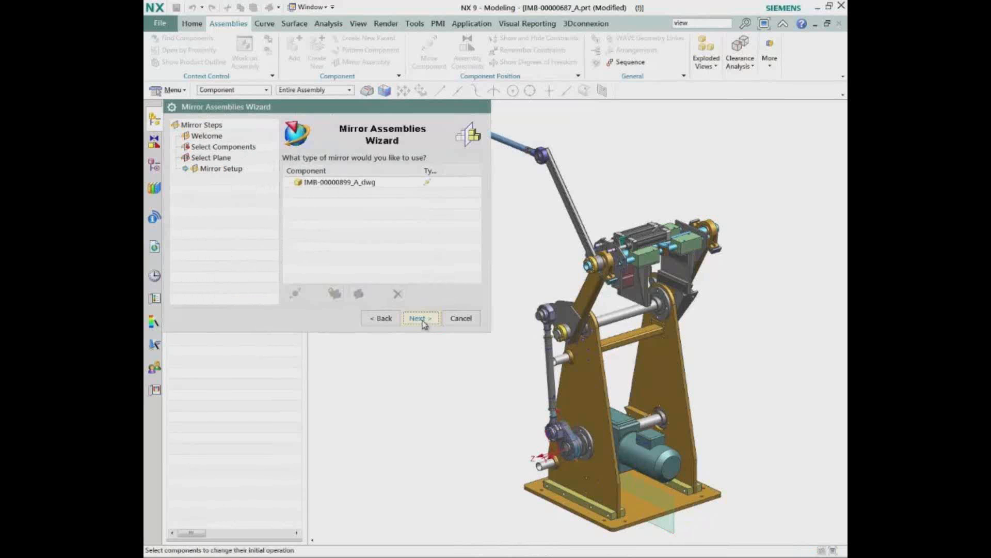
pyautogui.click(422, 318)
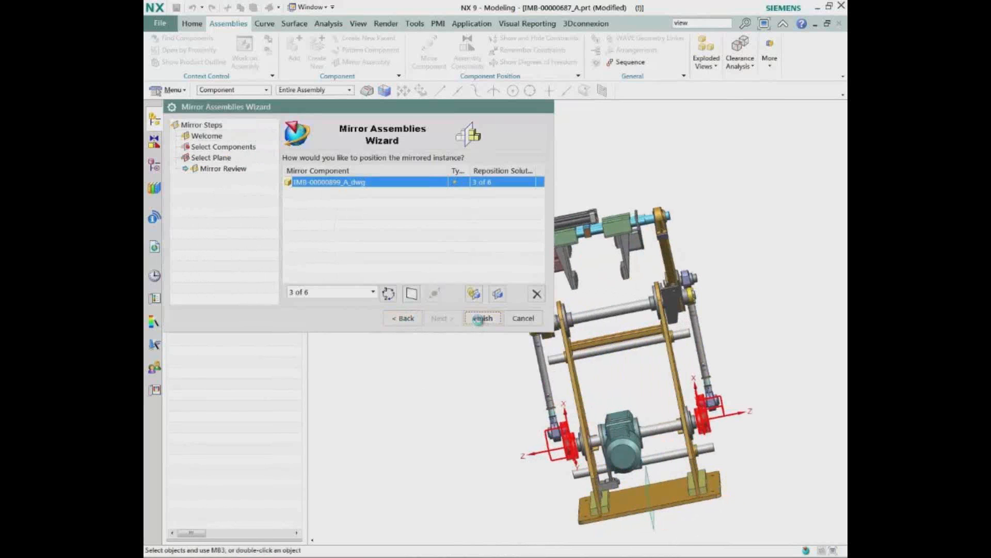
# Rotate both link arms together about the drive shaft with a Dynamic component move
pyautogui.moveTo(456, 328); pyautogui.dragTo(373, 330, button='middle')
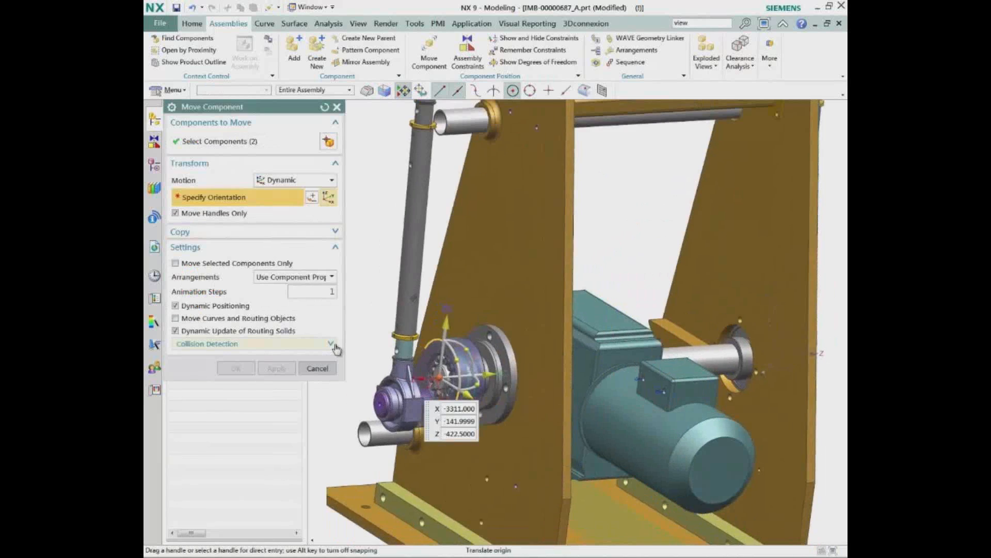
pyautogui.click(176, 213)
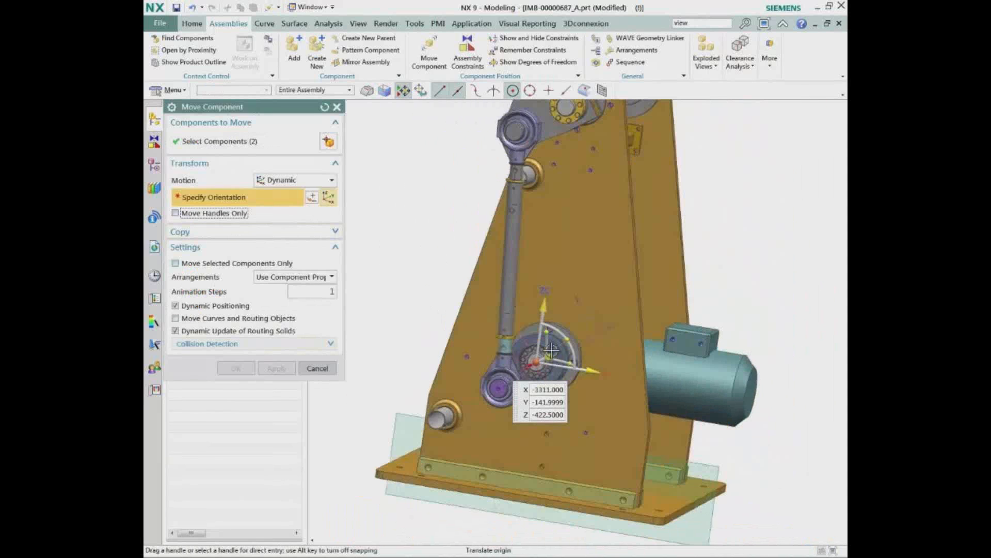
pyautogui.moveTo(599, 332); pyautogui.dragTo(495, 349)
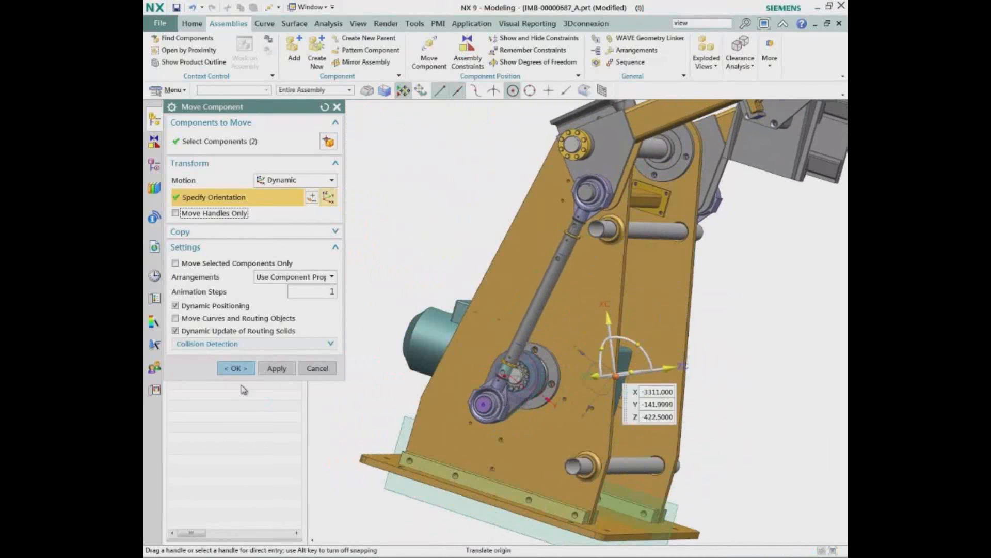
pyautogui.click(236, 369)
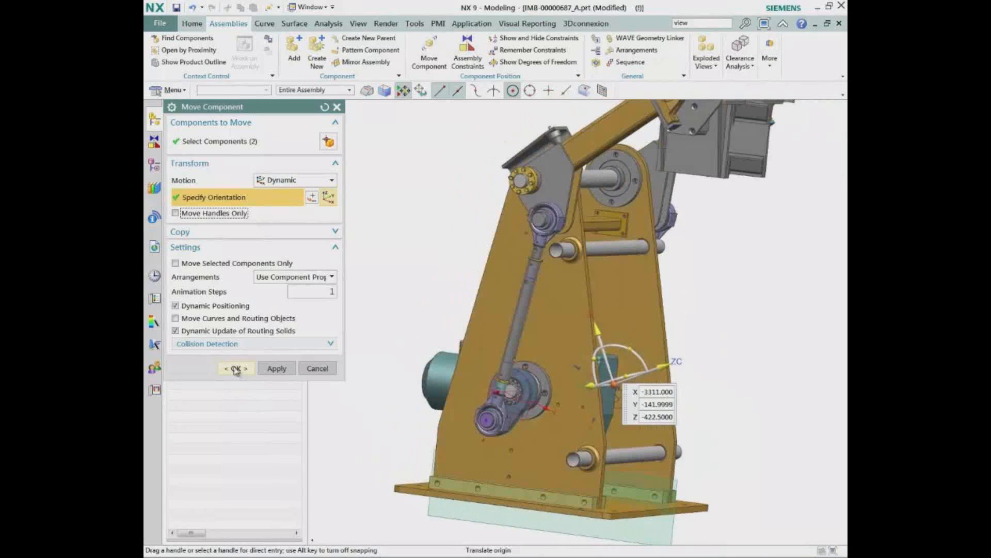